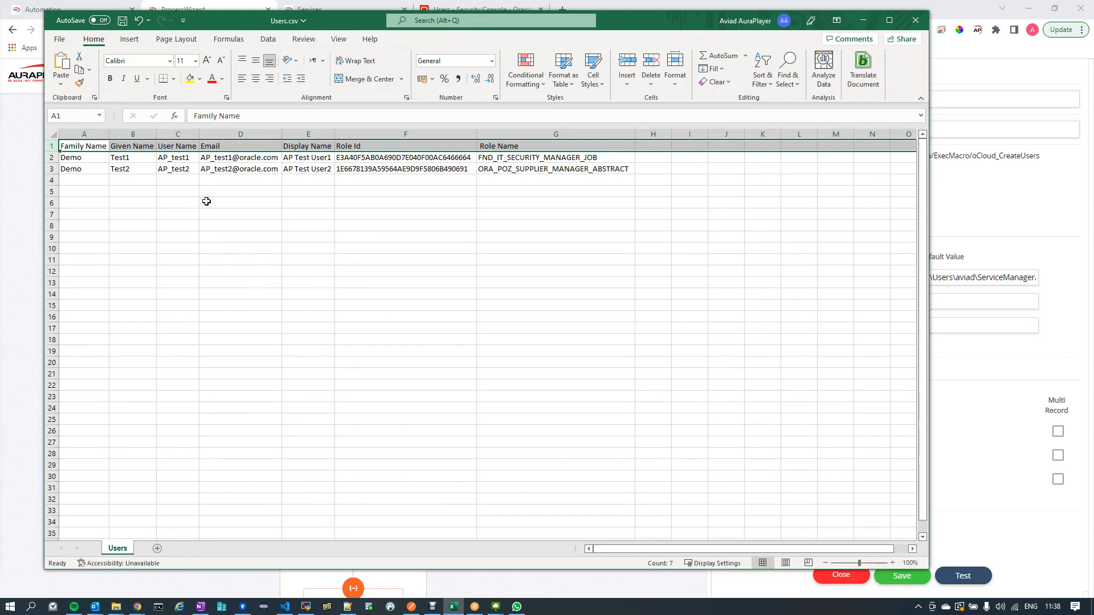
- Examine the two user rows in Users.csv, including the role name assigned to each user
click(51, 157)
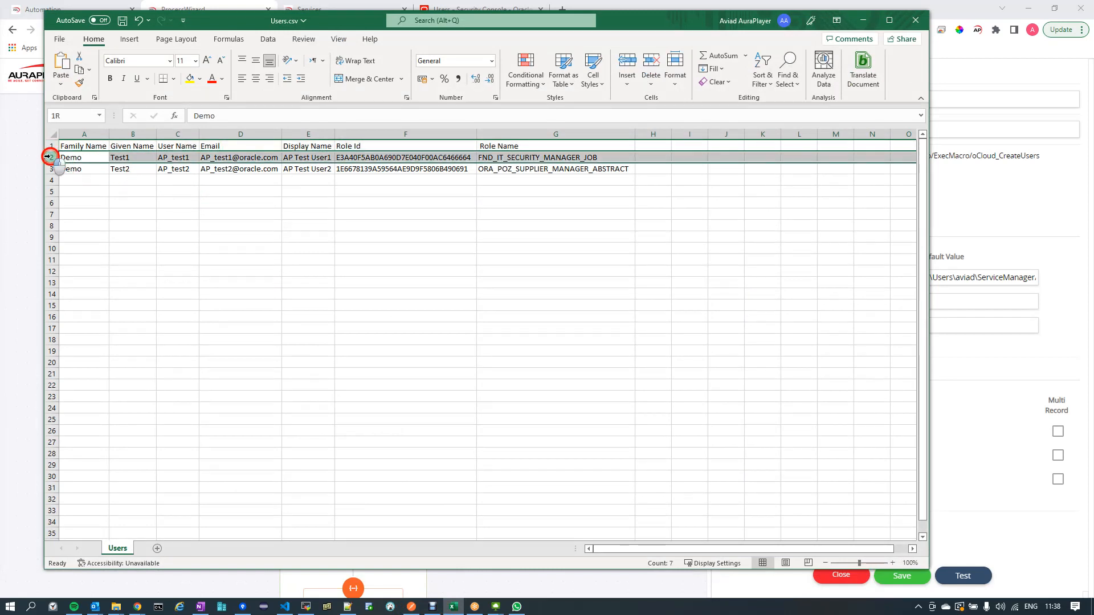
click(51, 169)
click(50, 157)
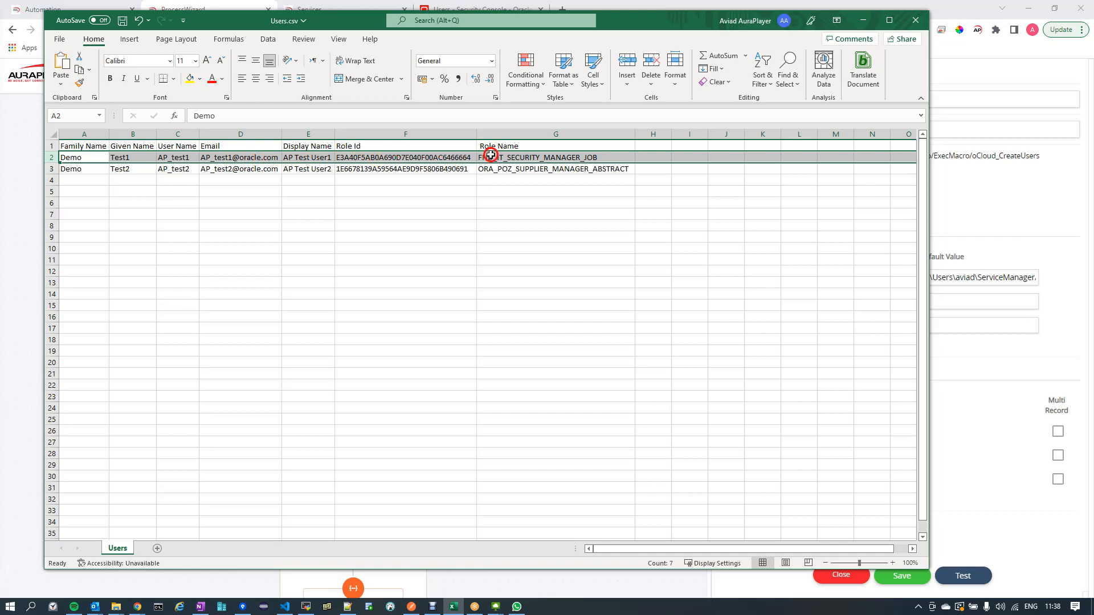
click(531, 171)
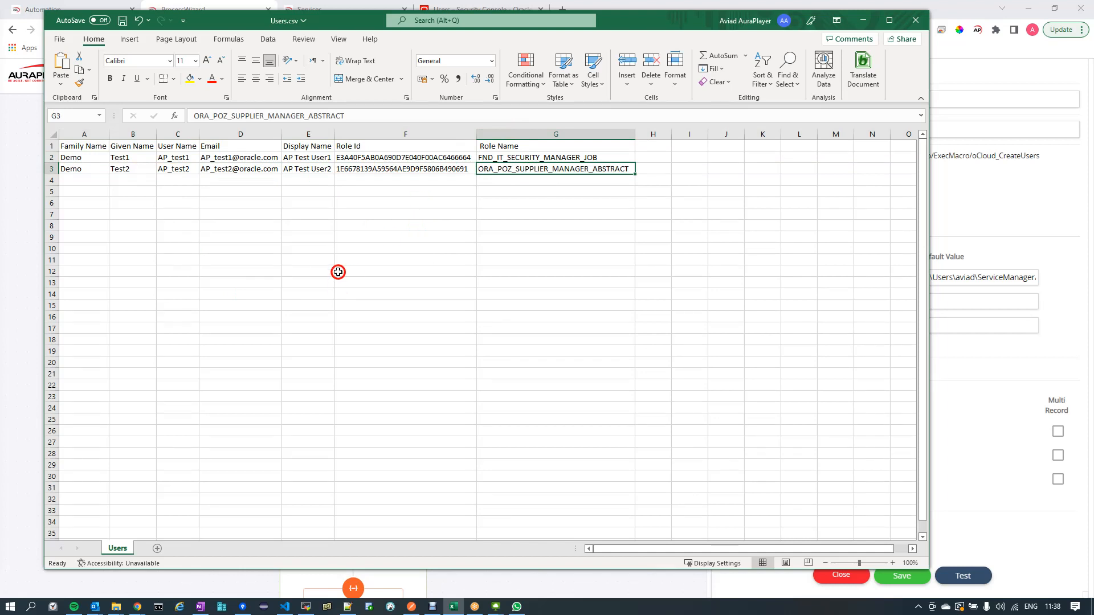
- Switch to Chrome and launch the oCloud_CreateUsers process from the Automation (RPA) Manager's process list
click(139, 606)
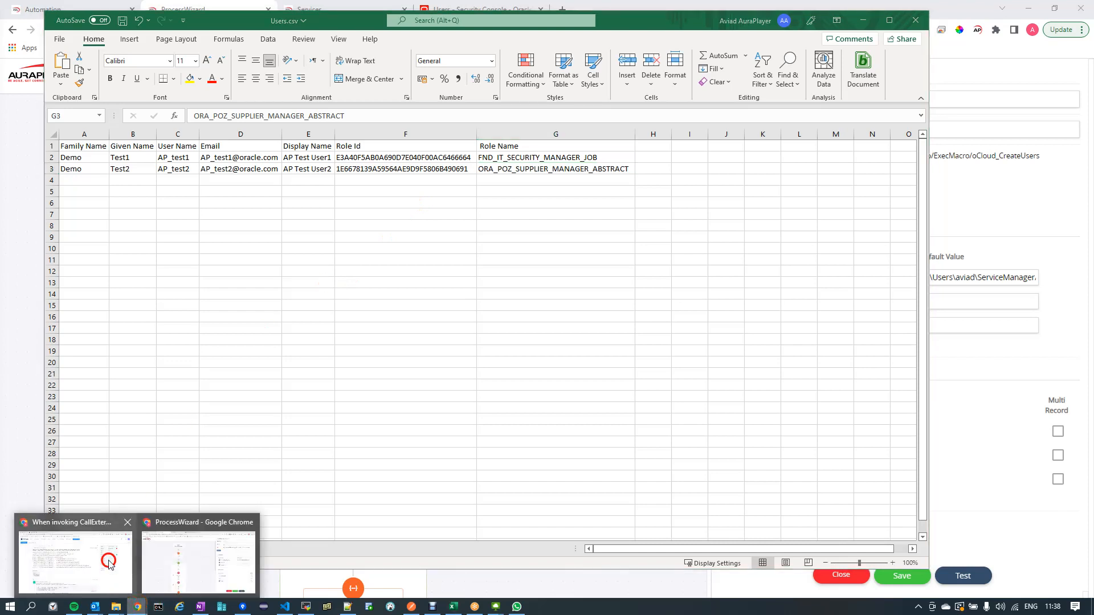
click(157, 527)
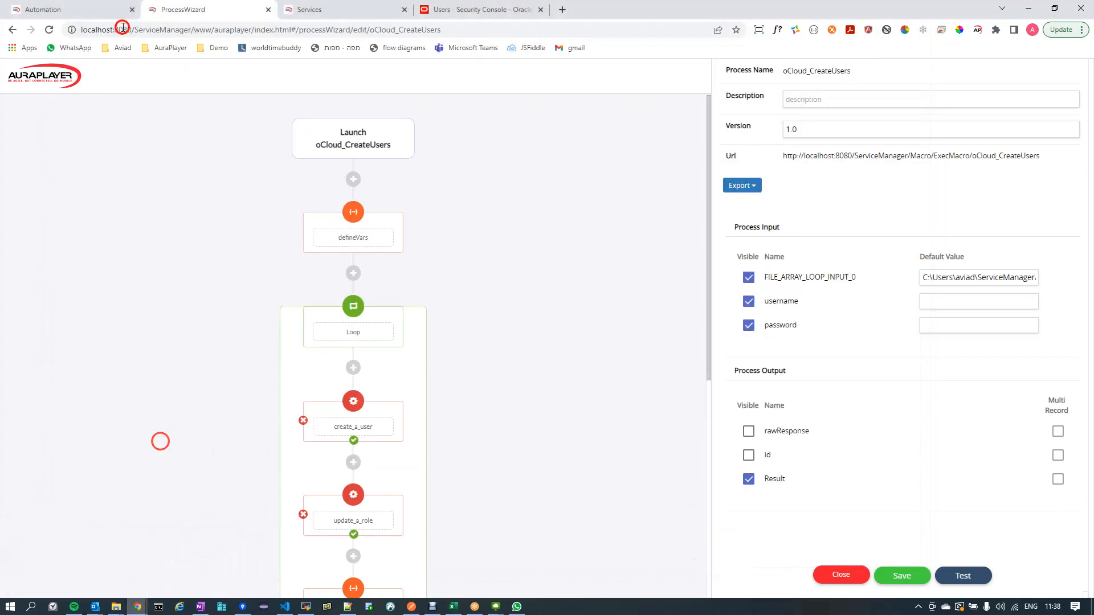
click(83, 11)
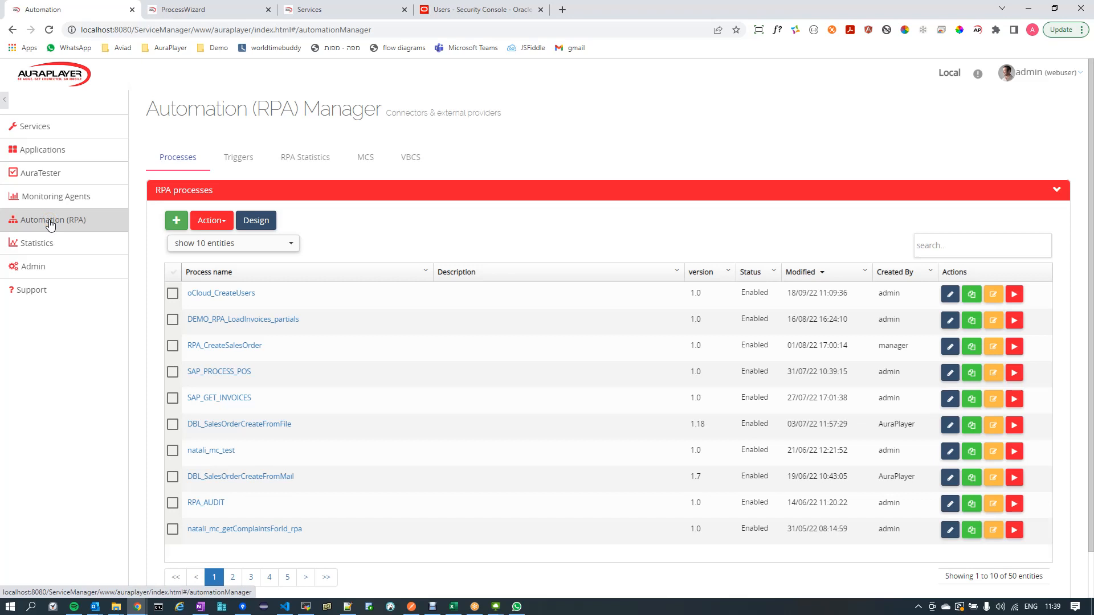
click(210, 294)
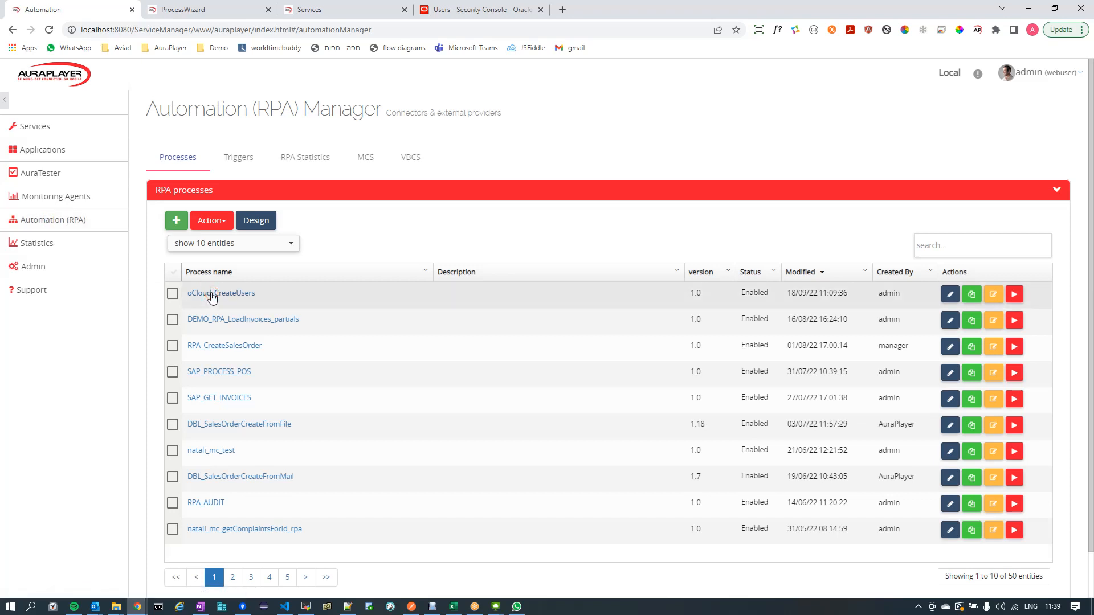
click(230, 296)
click(1014, 295)
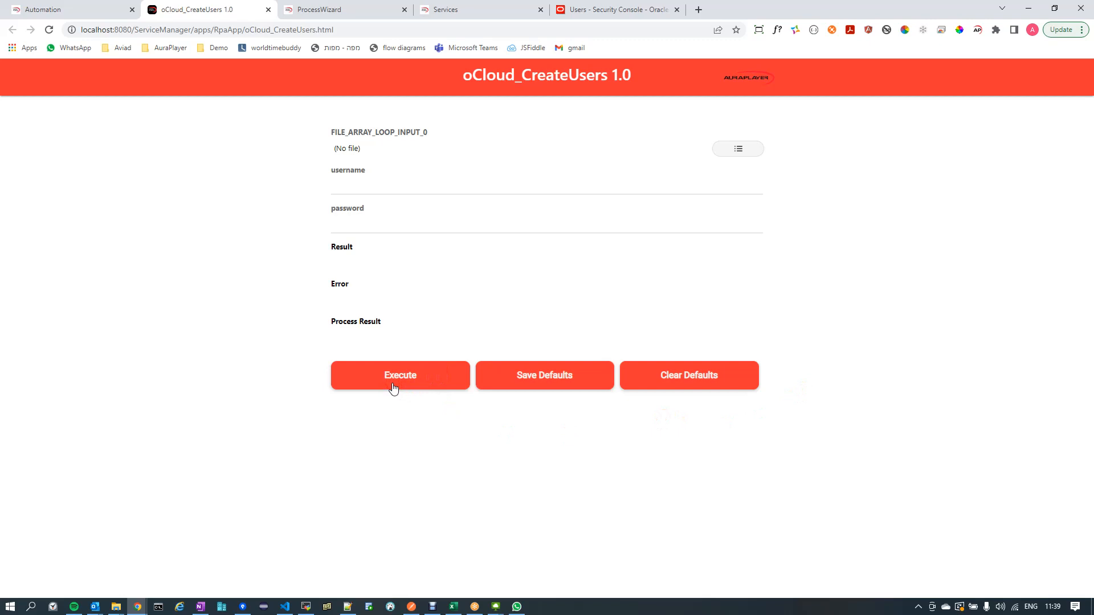
- Fill in the username FIN_IMPL and the account password from the clipboard history
click(383, 186)
key(ctrl+grave)
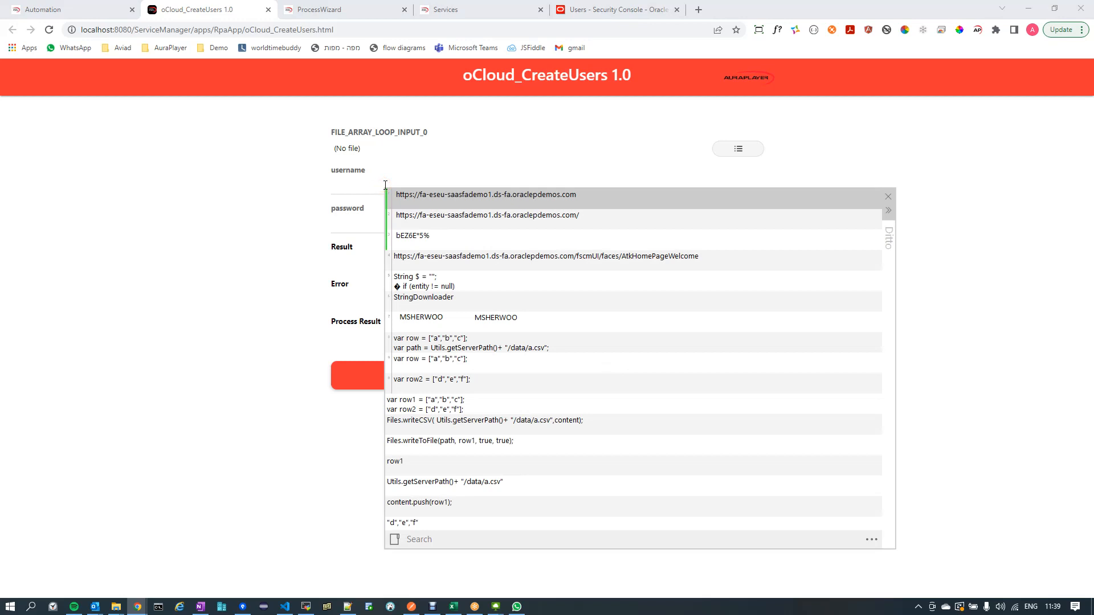
text(FIN)
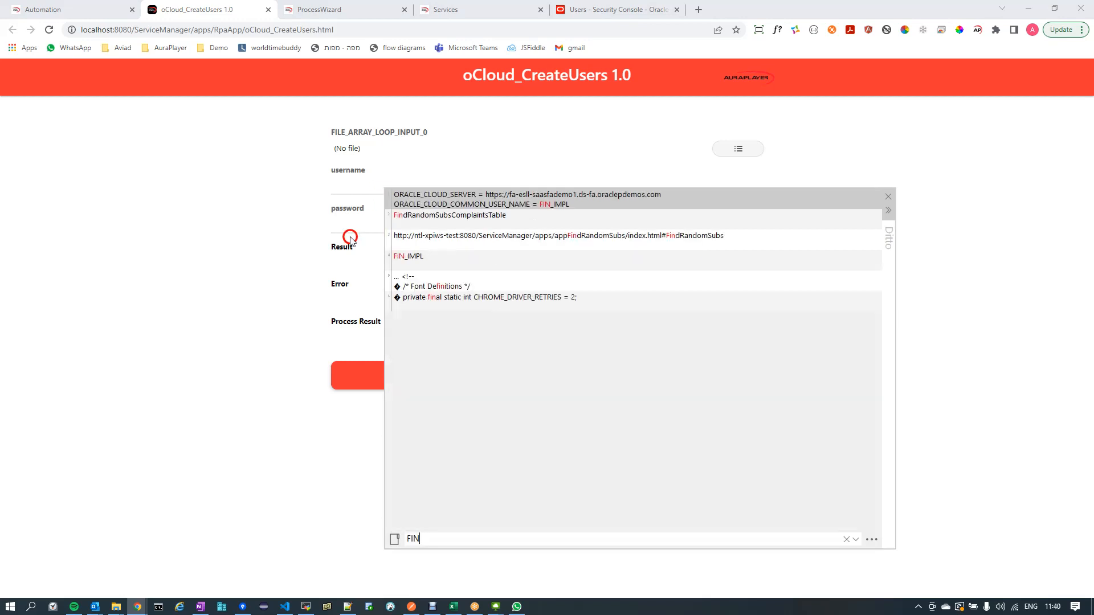
double_click(405, 252)
click(377, 221)
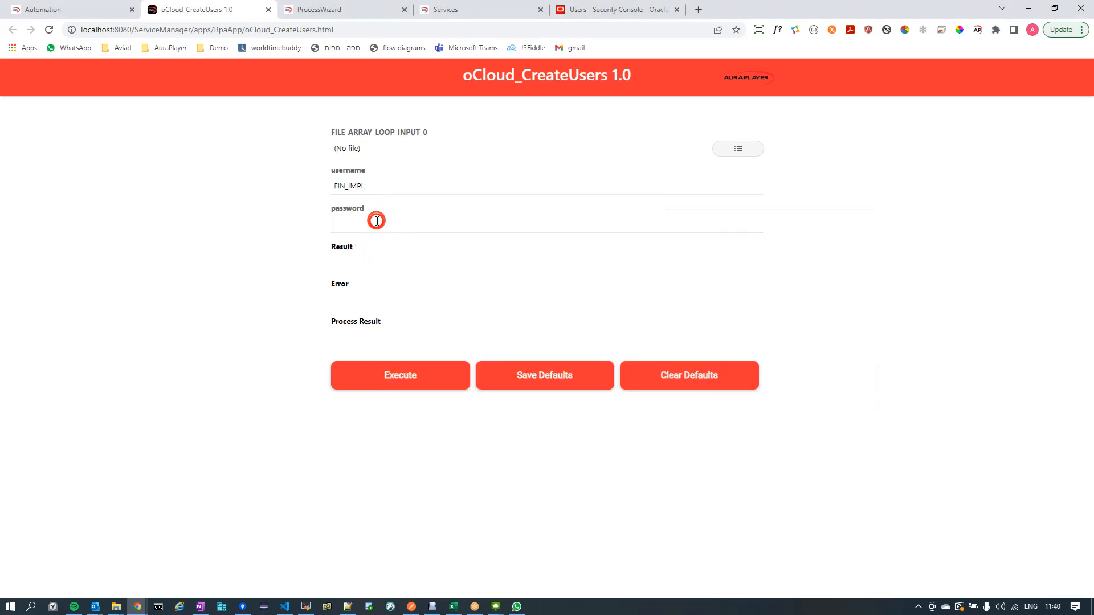
key(ctrl+grave)
double_click(399, 289)
- Select Users.csv from the CreateUser folder as the FILE_ARRAY_LOOP_INPUT_0 file
click(739, 150)
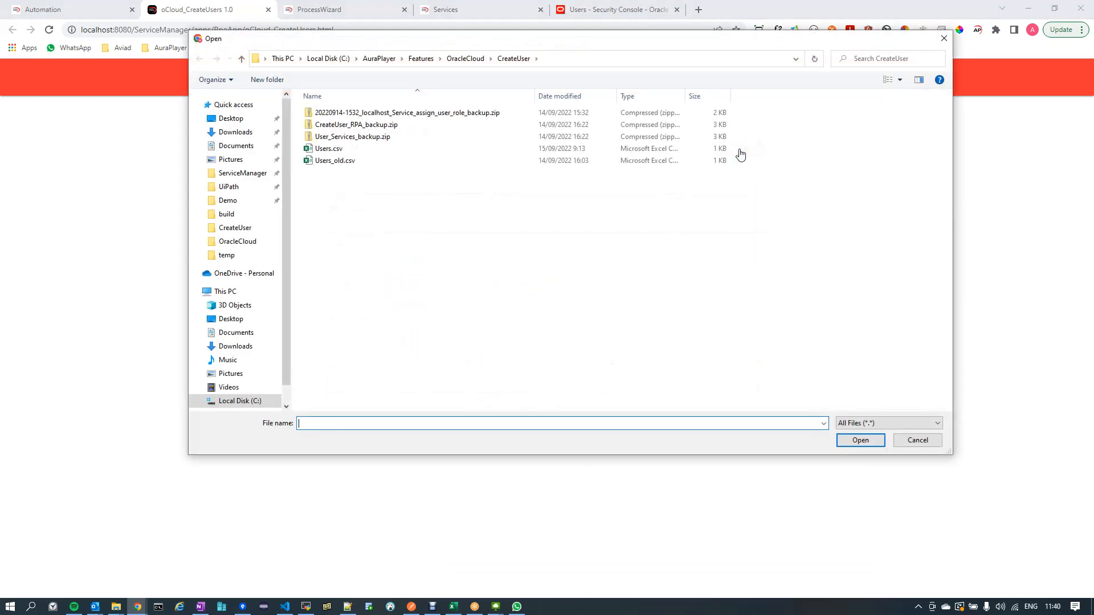
click(337, 147)
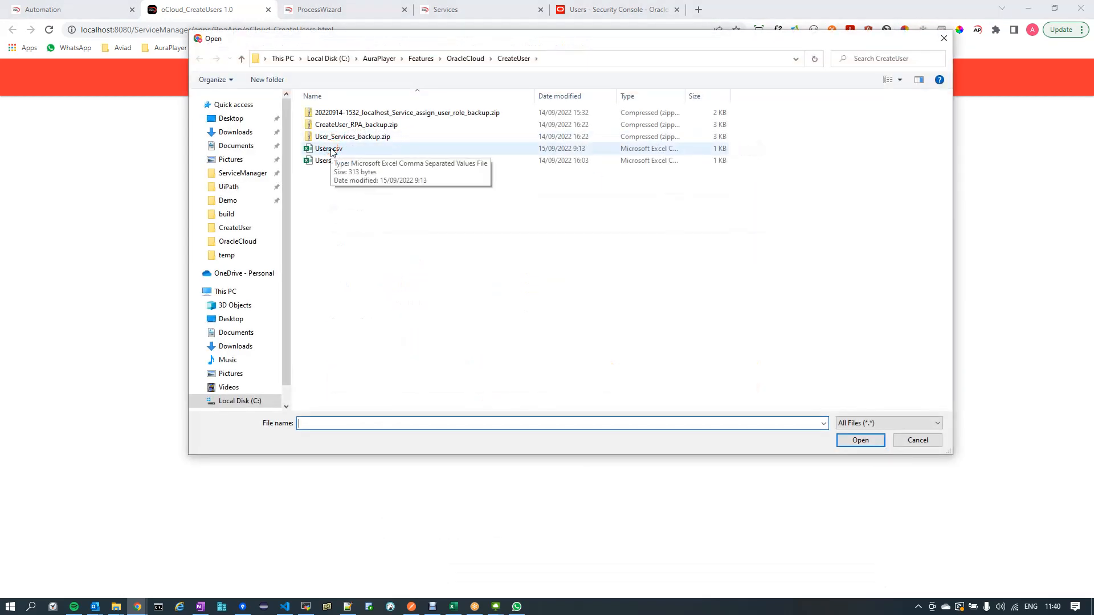
double_click(330, 149)
click(484, 263)
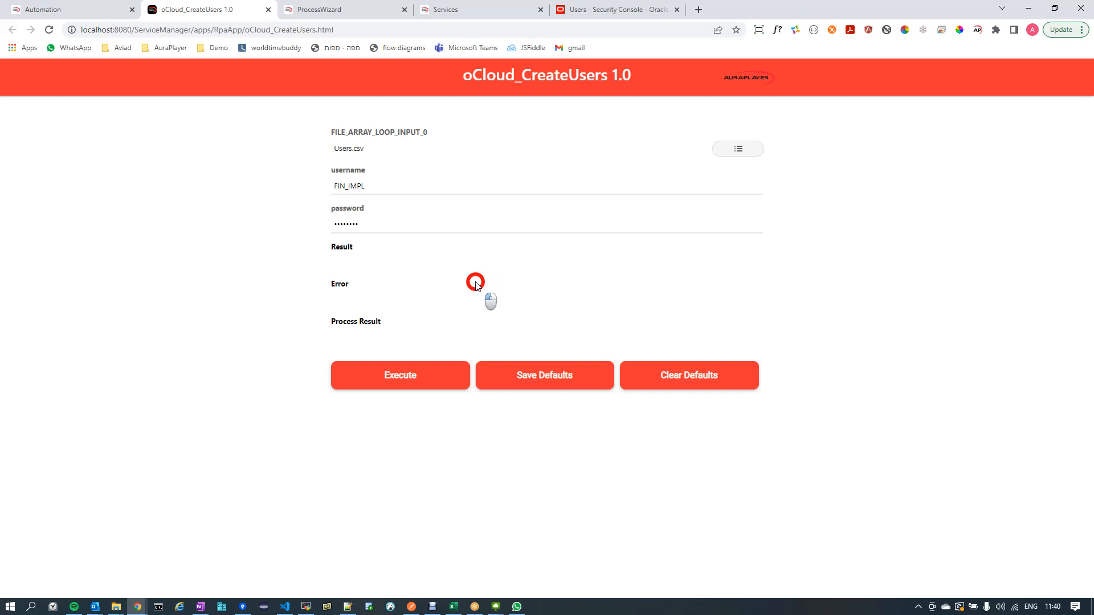
- Execute the oCloud_CreateUsers process and compare its result with the rows in the Users.csv spreadsheet
click(403, 375)
click(401, 377)
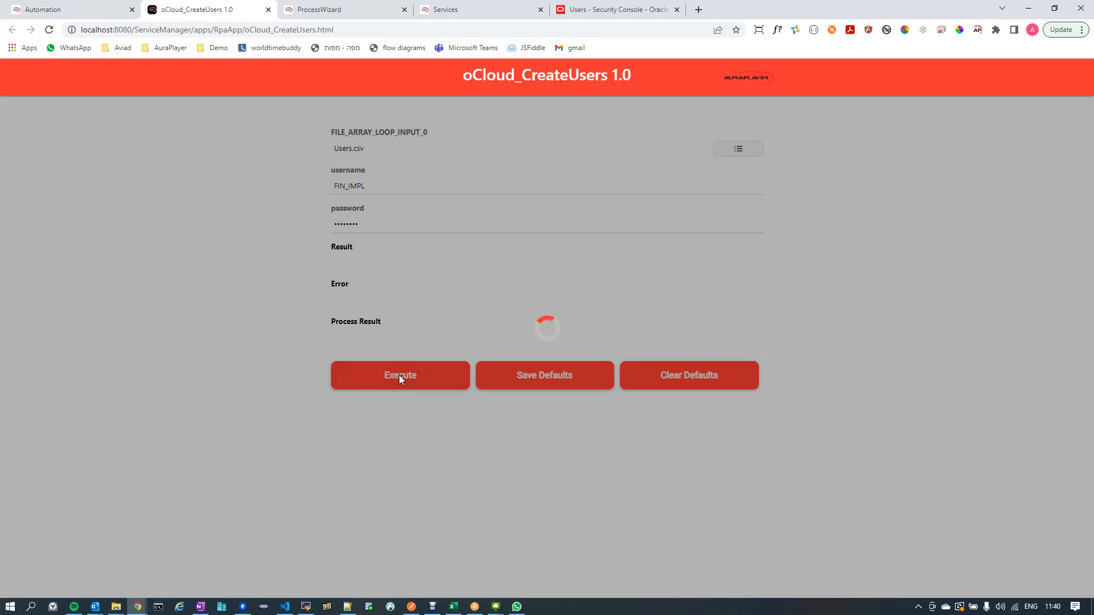
click(334, 413)
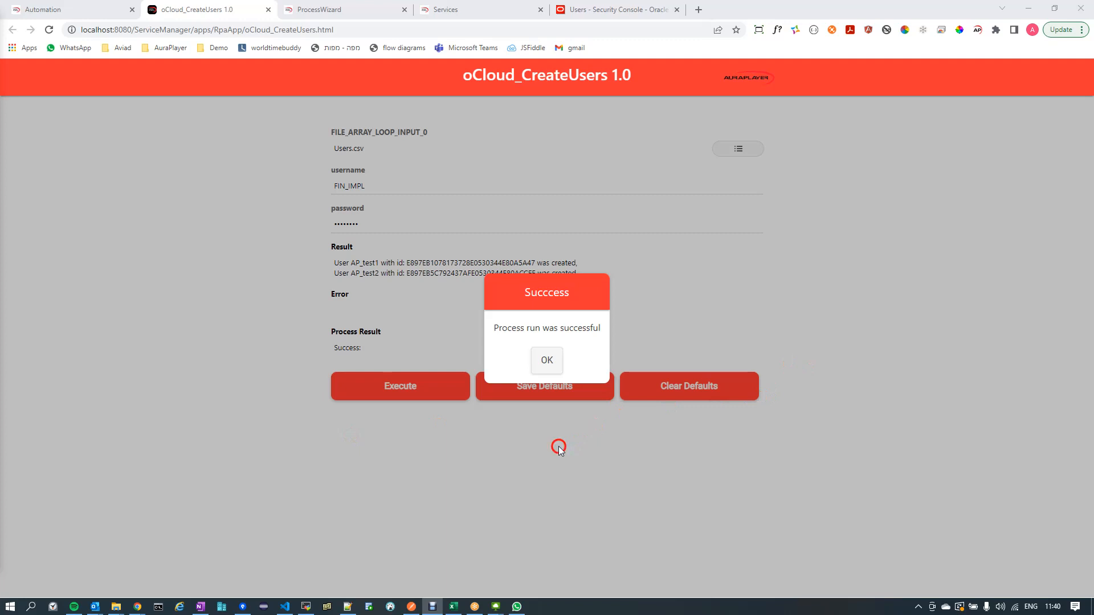
click(547, 362)
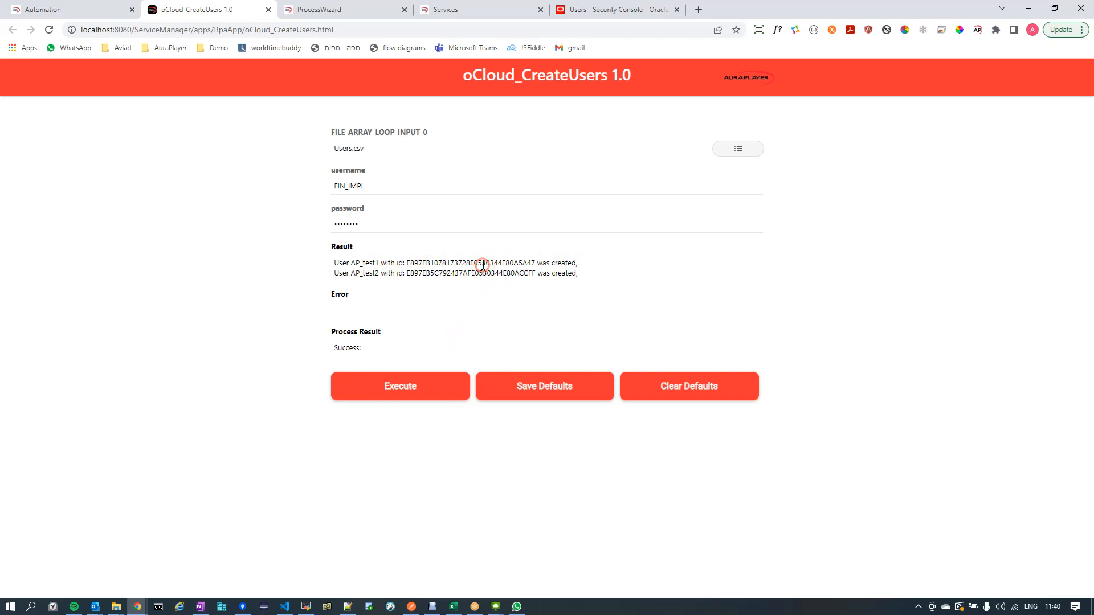
click(454, 607)
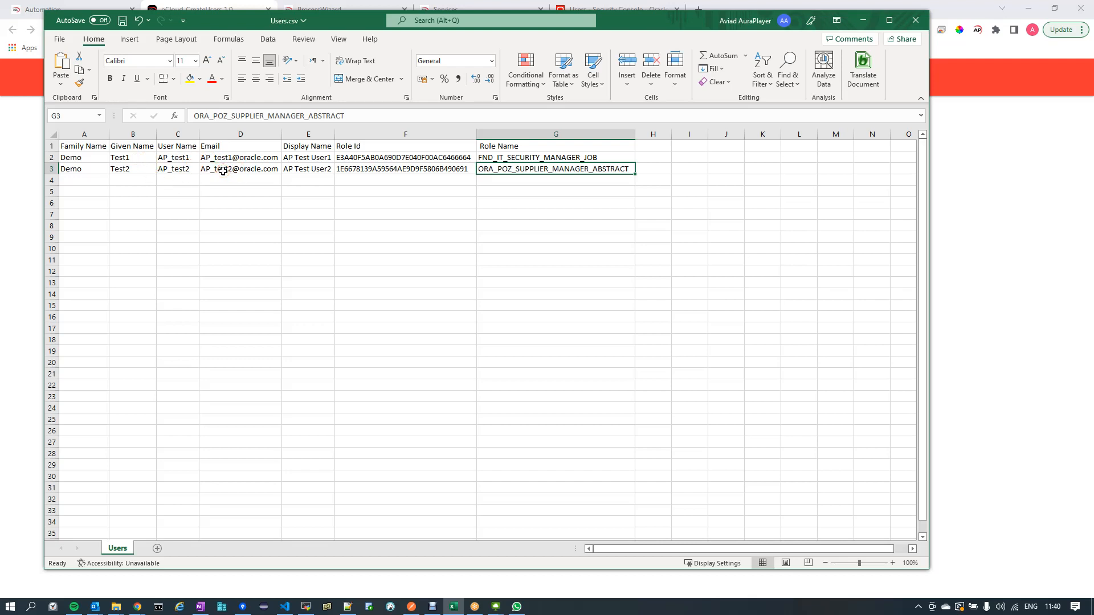
click(863, 20)
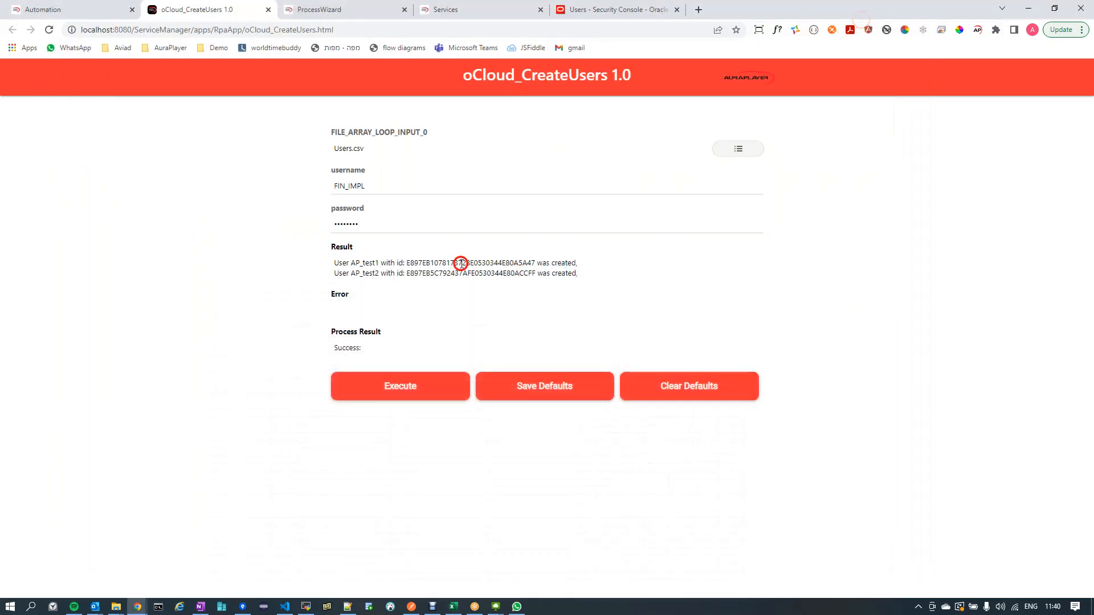
- Search the Oracle Security Console's user accounts for user names with AP_ and open AP Test User1
click(585, 14)
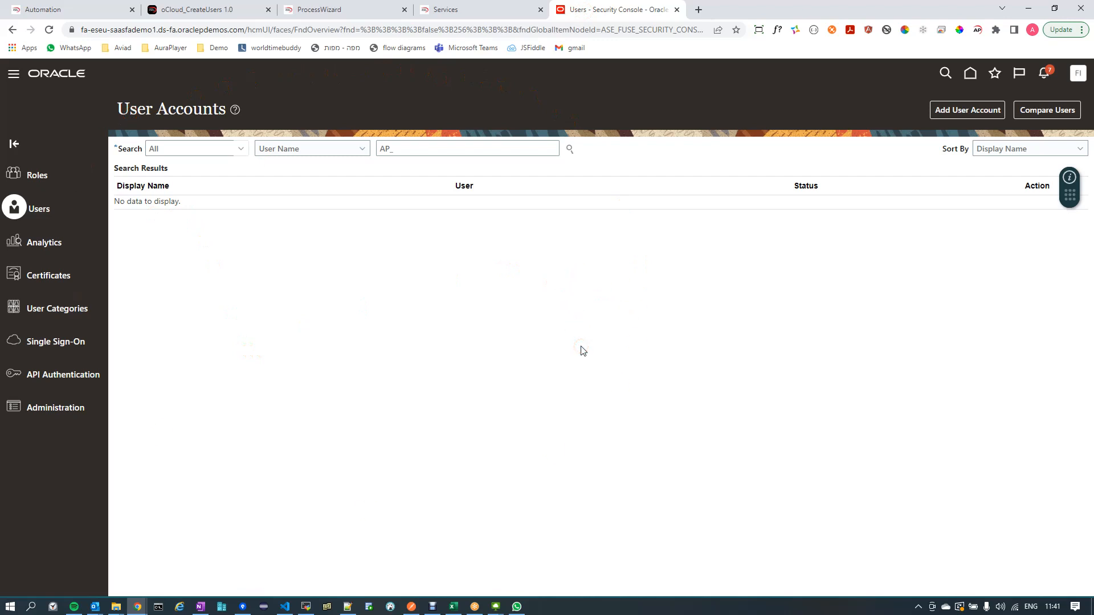
click(427, 147)
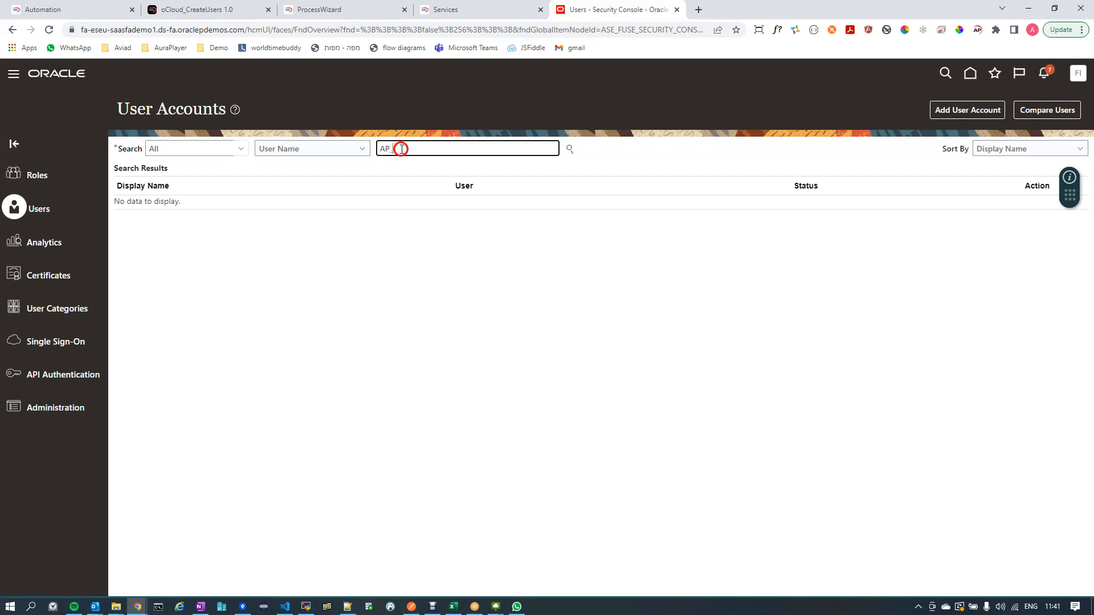
click(568, 149)
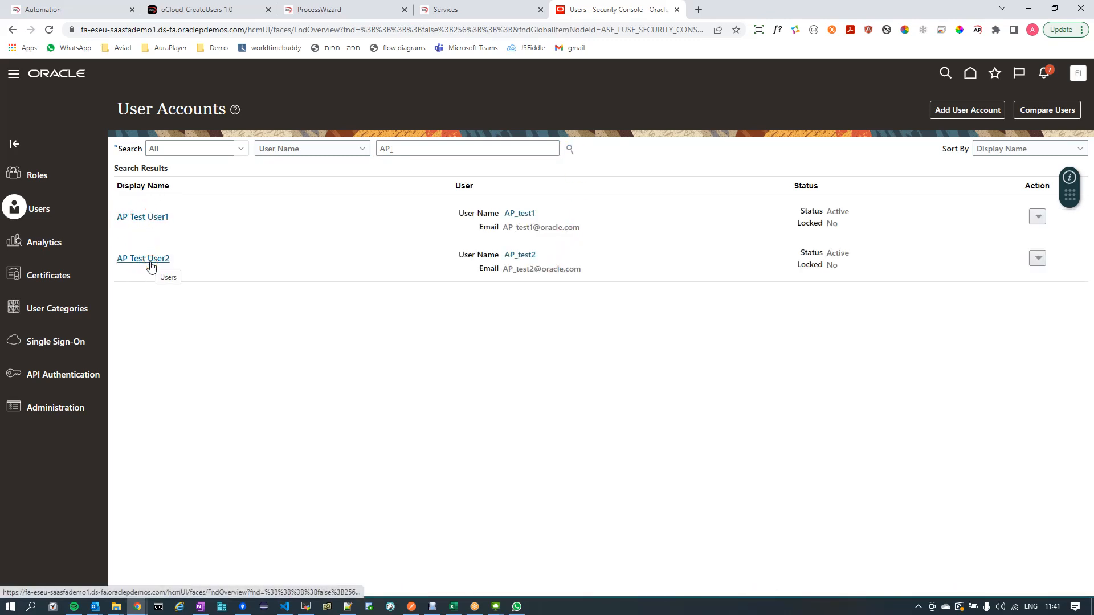
click(157, 217)
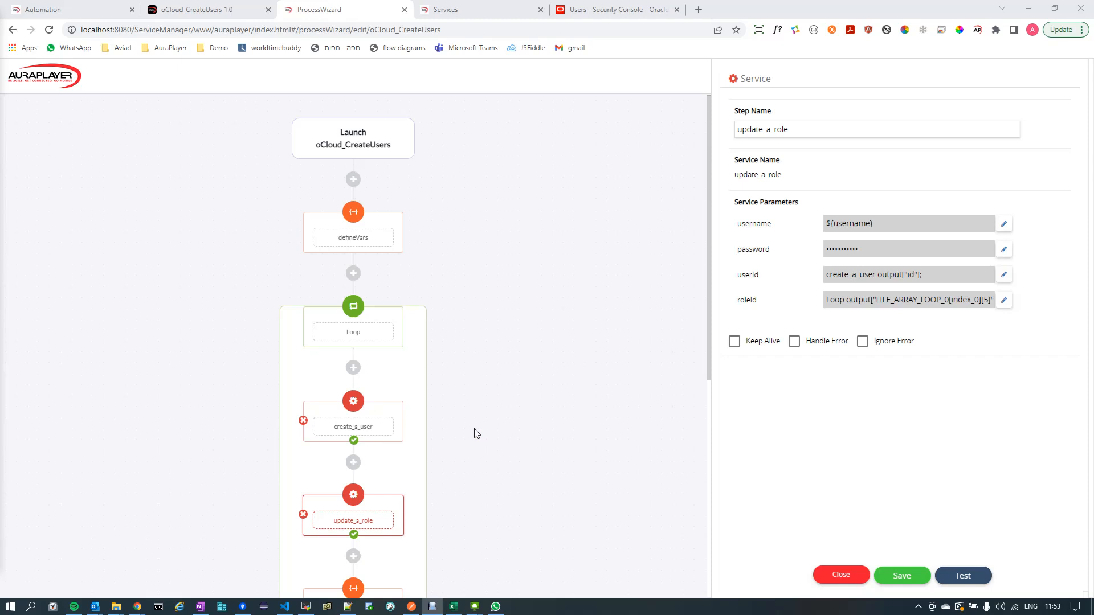
- Examine the Loop step's CSV file settings in the ProcessWizard flow and check them against the Users.csv spreadsheet
click(411, 337)
click(494, 308)
click(495, 307)
scroll(495, 311, down, 3)
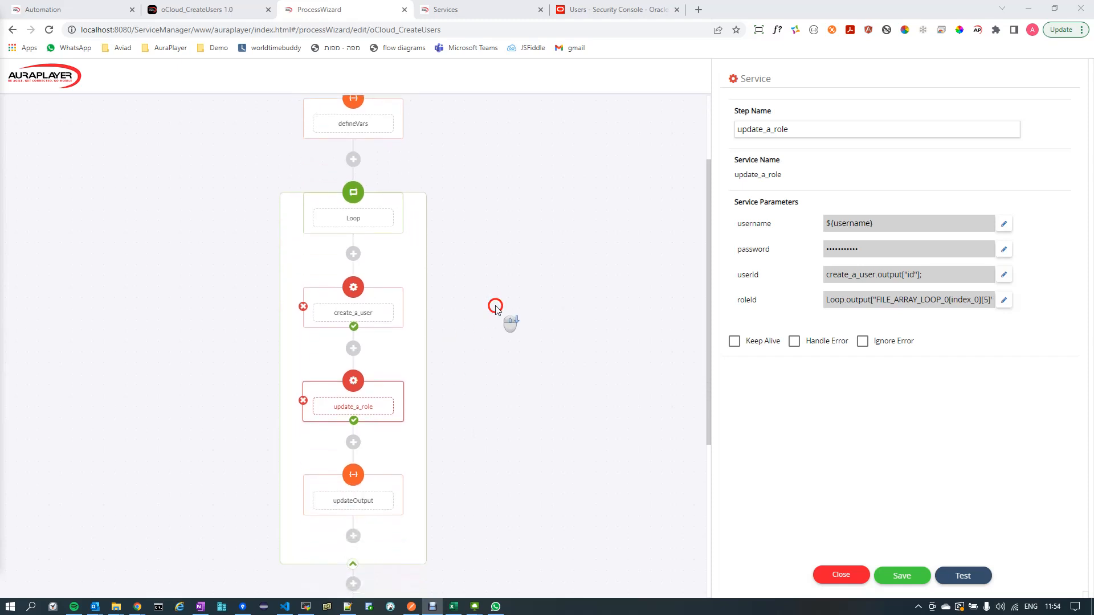
scroll(495, 311, up, 2)
click(368, 278)
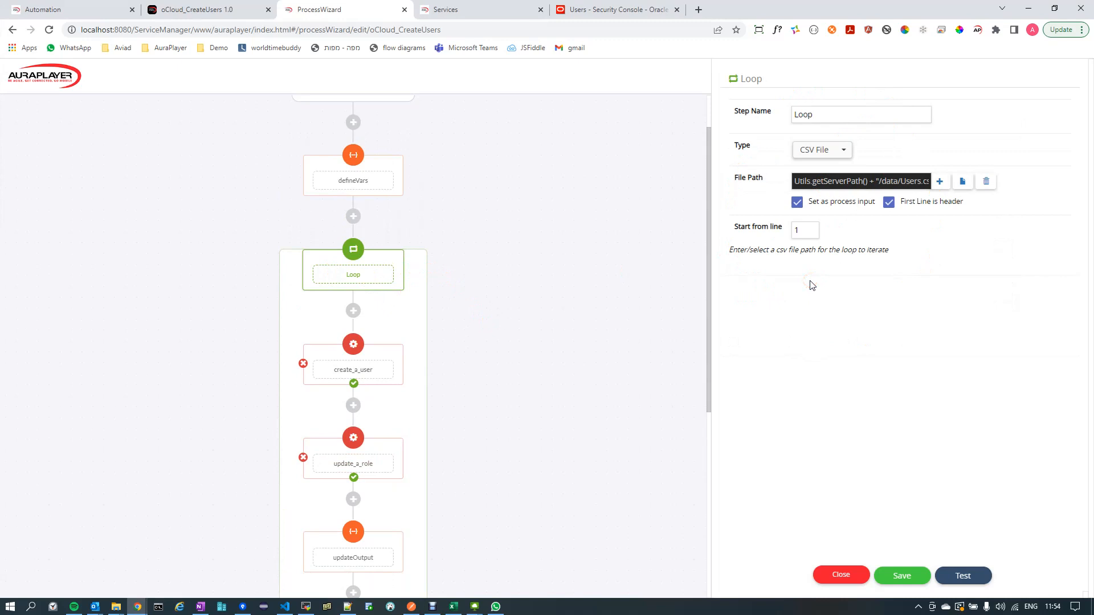
click(452, 607)
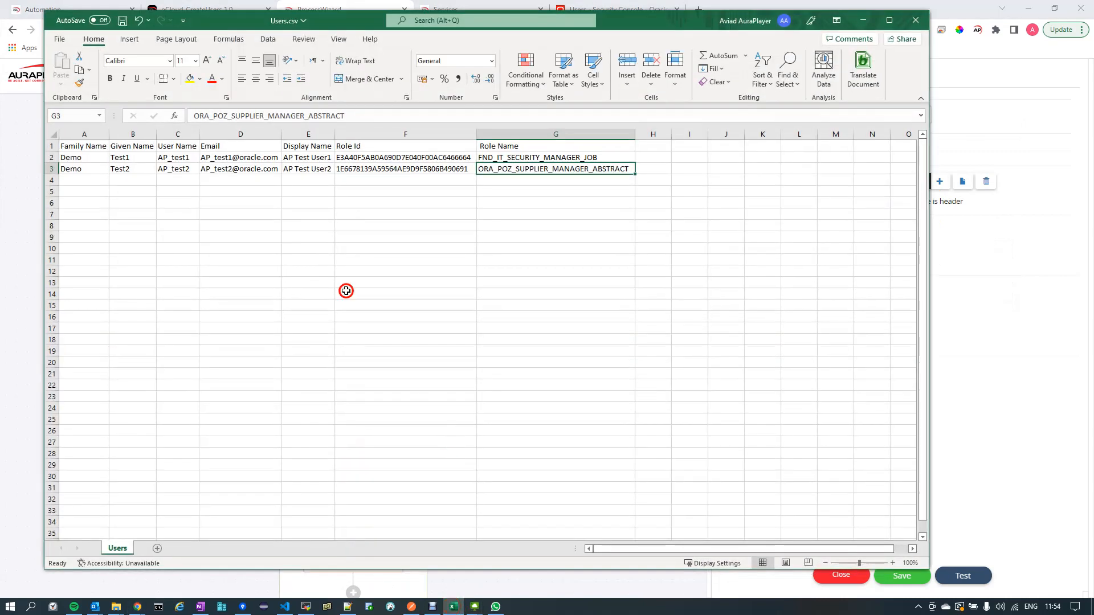
click(863, 21)
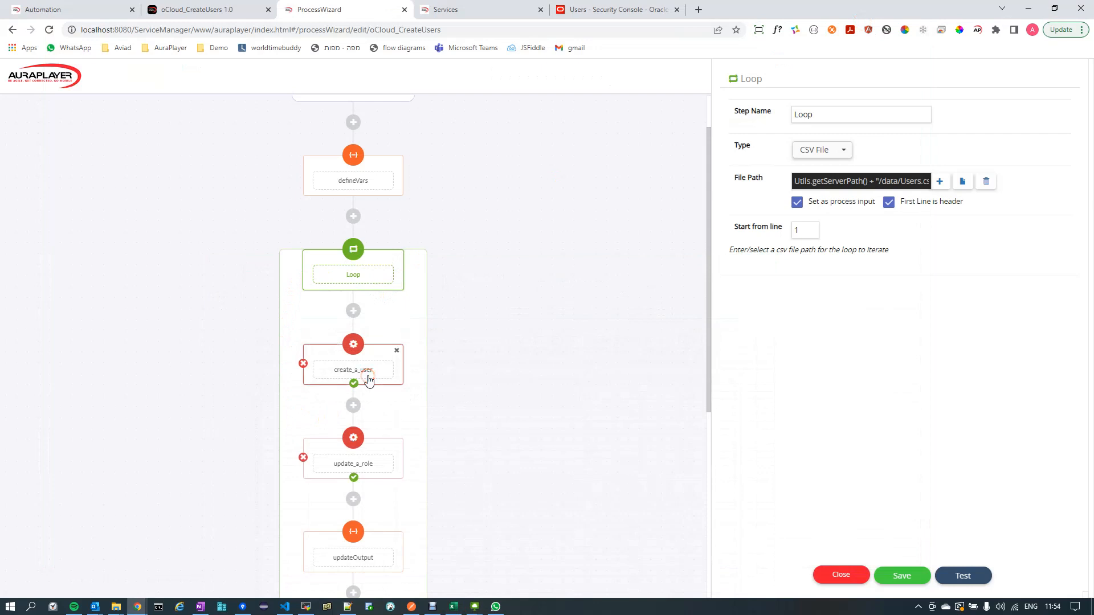
- Examine the service parameters of the create_a_user step inside the loop
scroll(399, 328, down, 1)
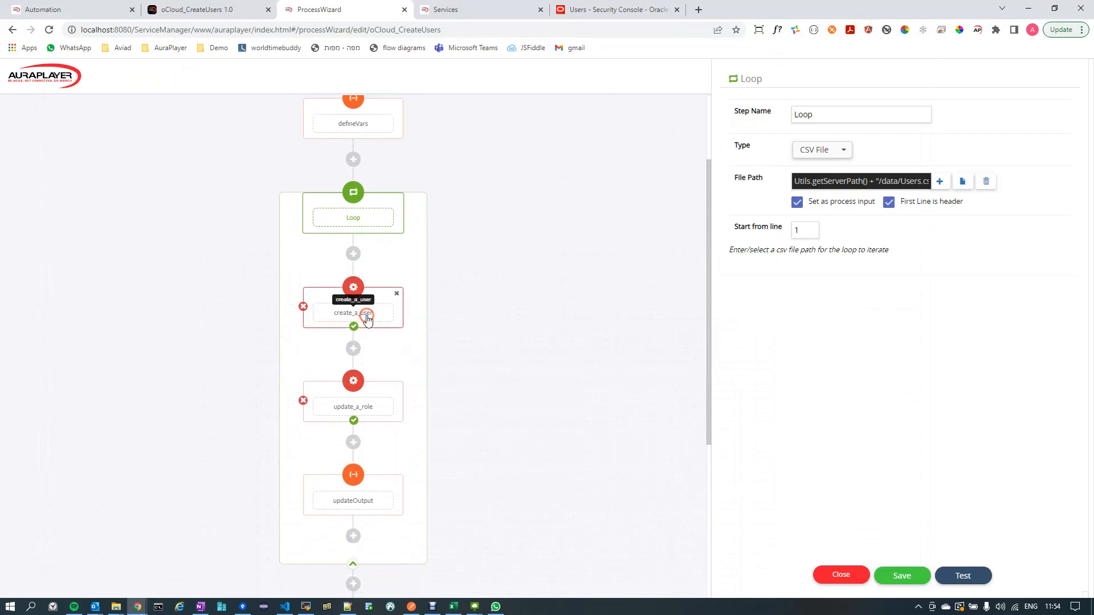
click(368, 320)
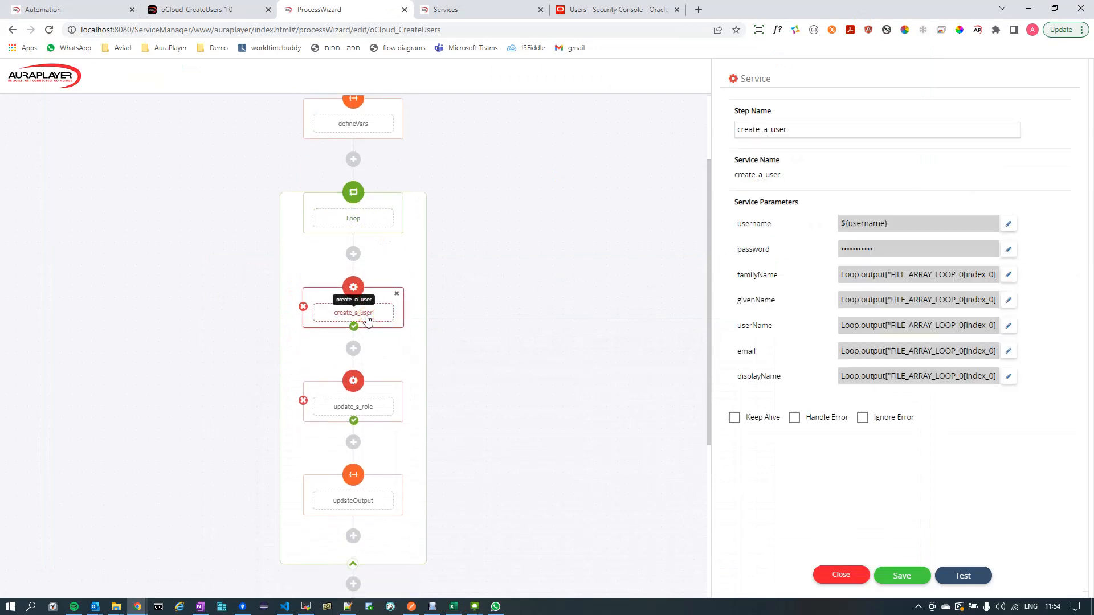
mouse_move(375, 313)
mouse_down()
mouse_move(323, 289)
mouse_move(379, 315)
mouse_up()
mouse_move(858, 221)
mouse_down()
mouse_move(881, 266)
mouse_move(865, 271)
mouse_move(833, 348)
mouse_move(920, 285)
mouse_move(900, 280)
mouse_up()
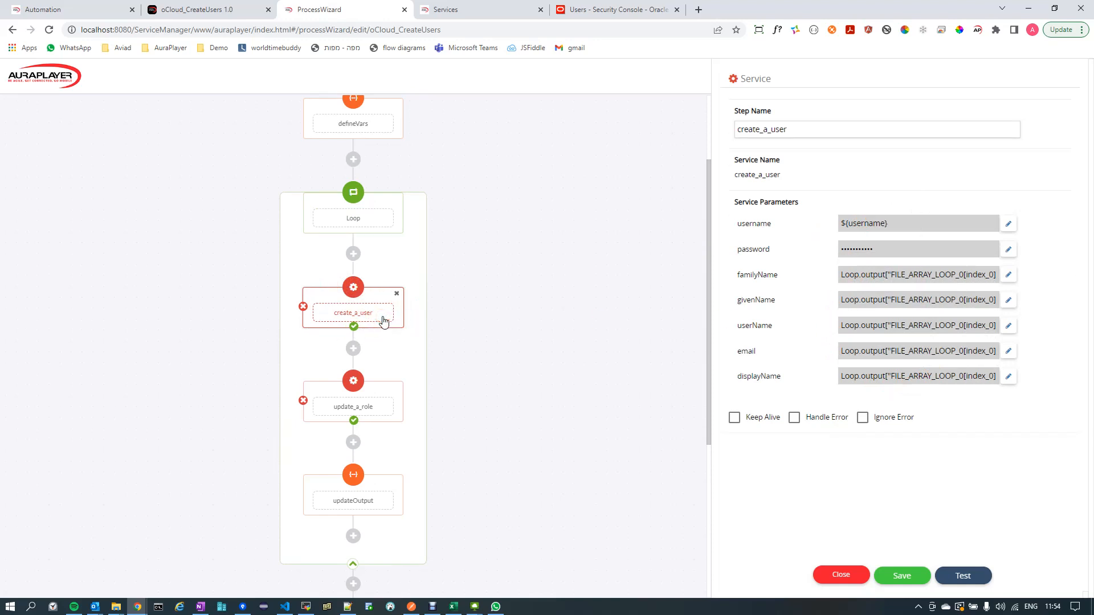
- Examine the update_a_role step's service parameters, including userId and roleId, and review the whole process flow
click(374, 406)
click(872, 211)
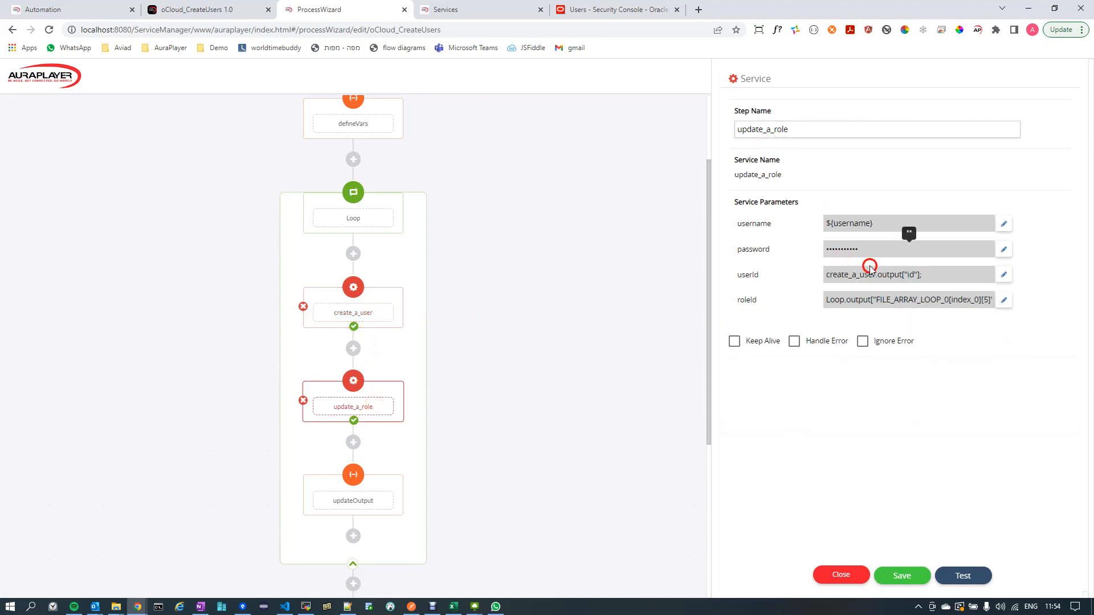
click(858, 301)
scroll(501, 359, down, 1)
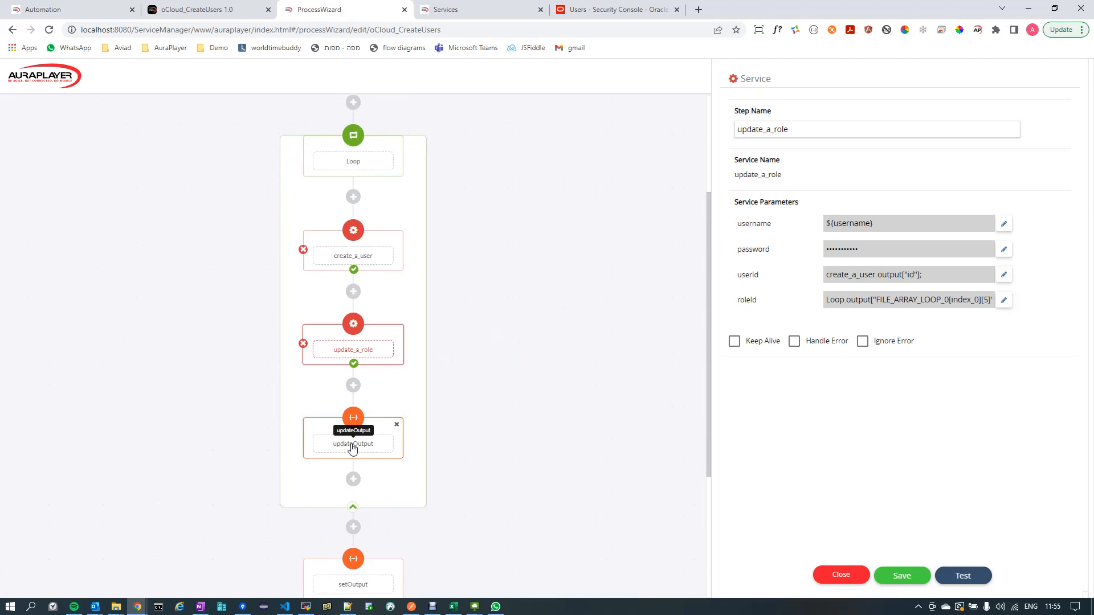
scroll(562, 398, up, 3)
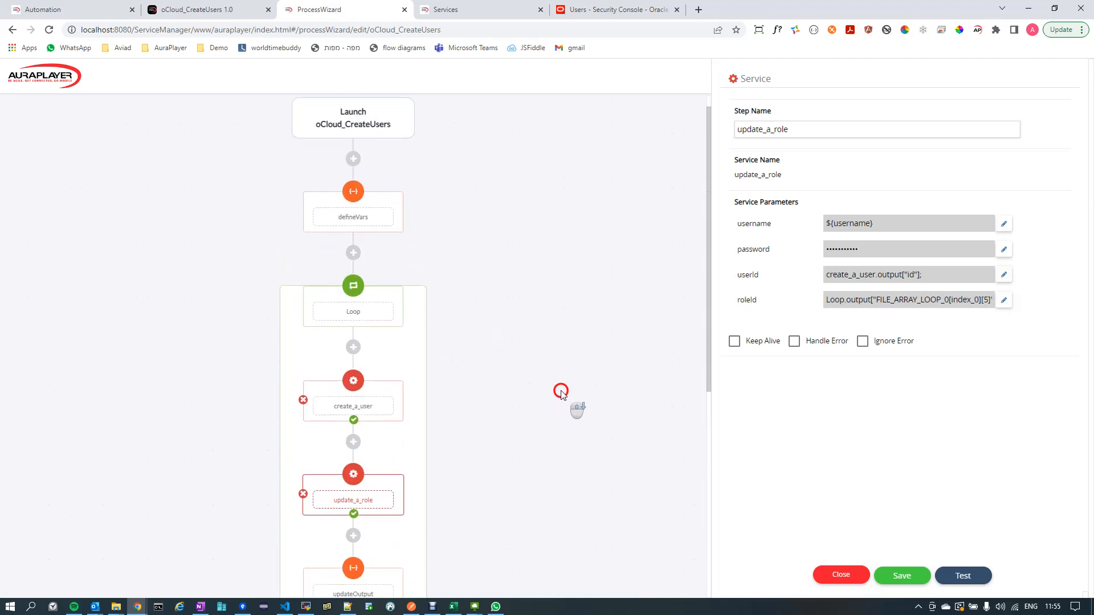
scroll(561, 393, down, 4)
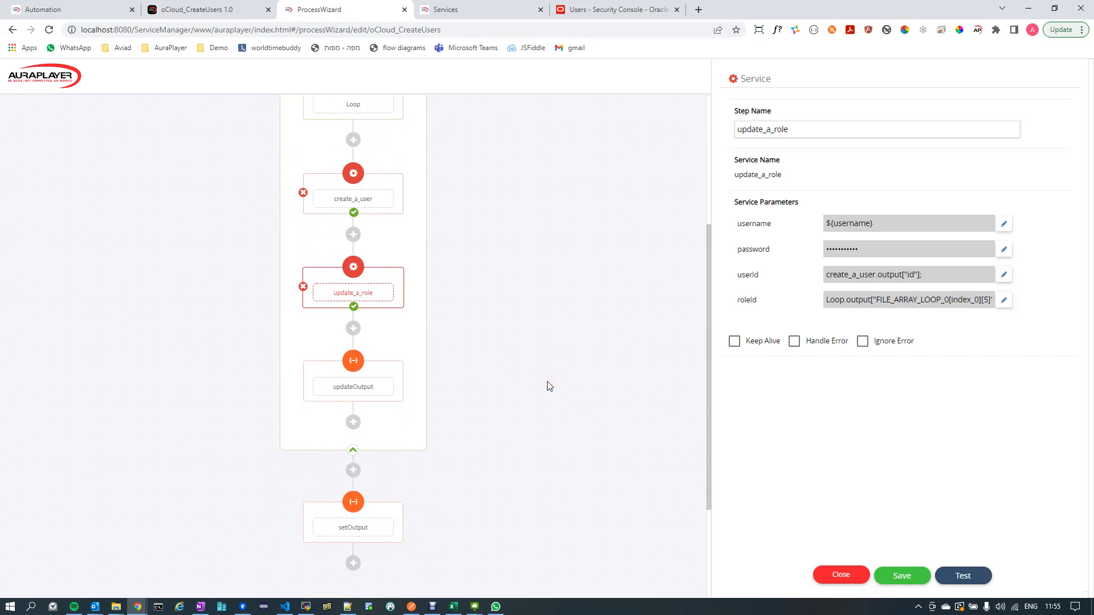
scroll(549, 388, up, 2)
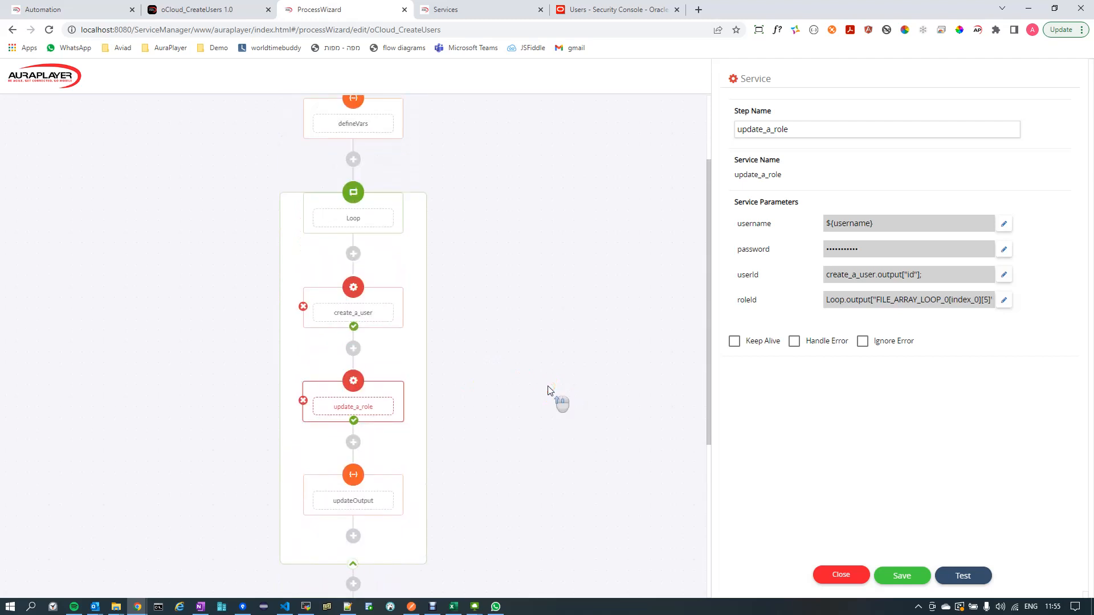
- Review the create_a_user step's service parameters in the process flow, and go to the Service Manager's list of services
click(519, 356)
click(375, 313)
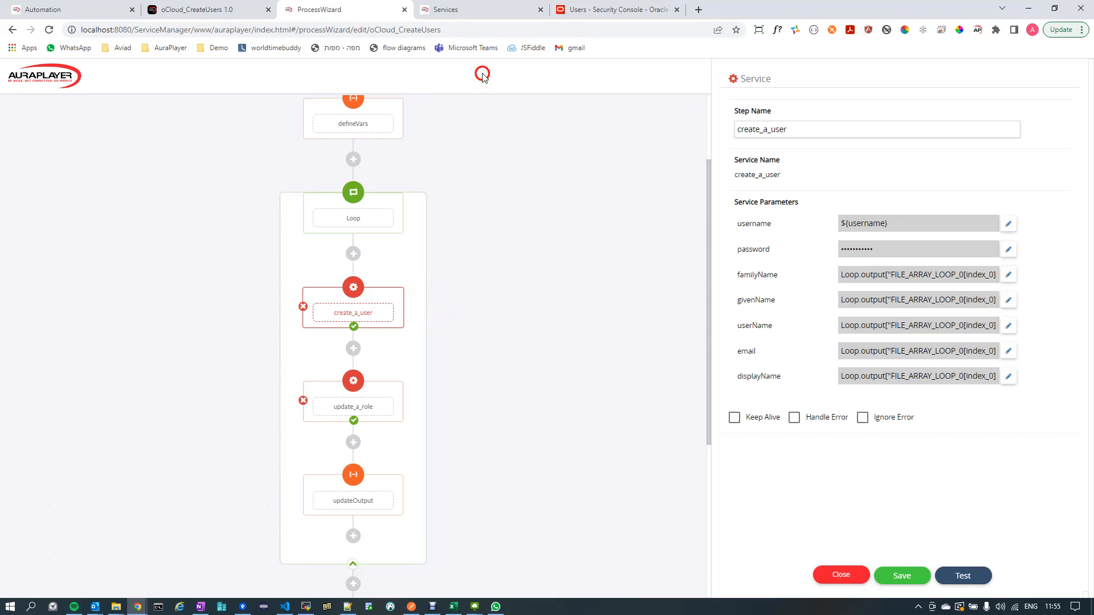
click(446, 11)
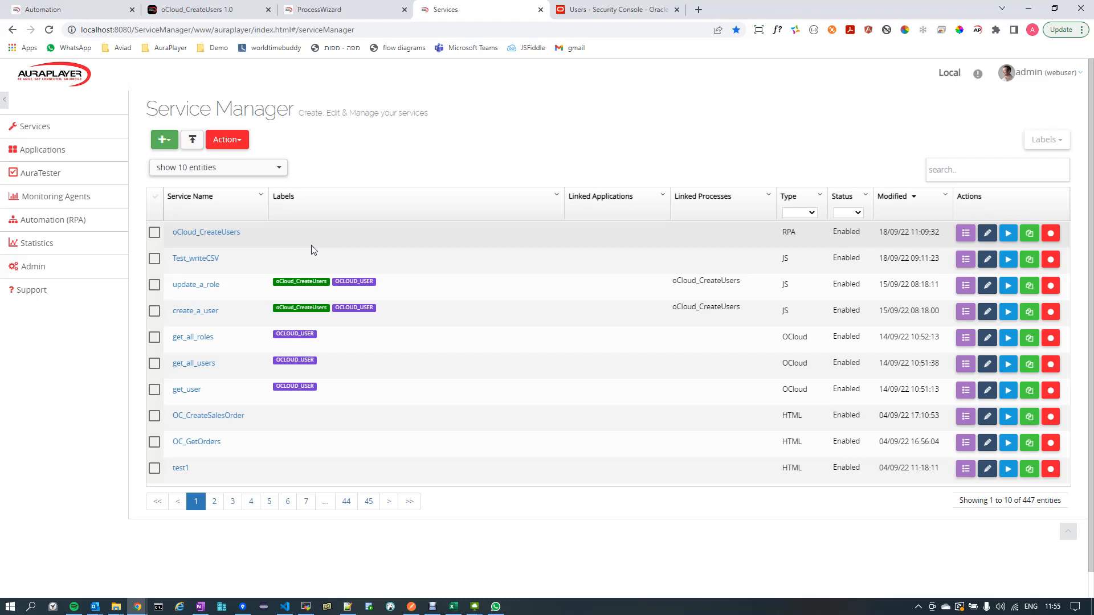
click(333, 255)
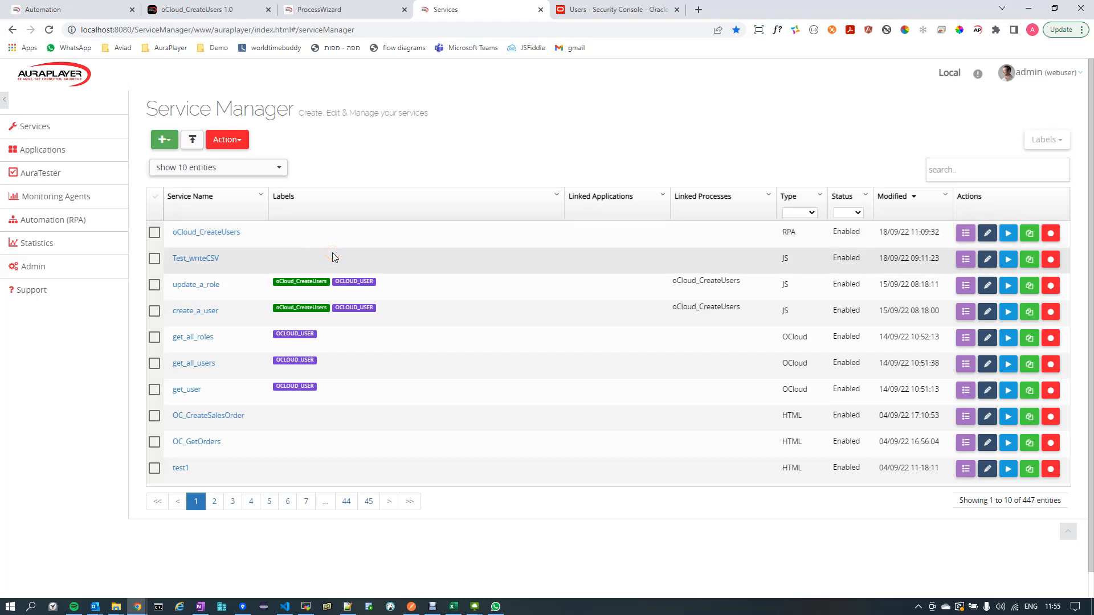
click(54, 137)
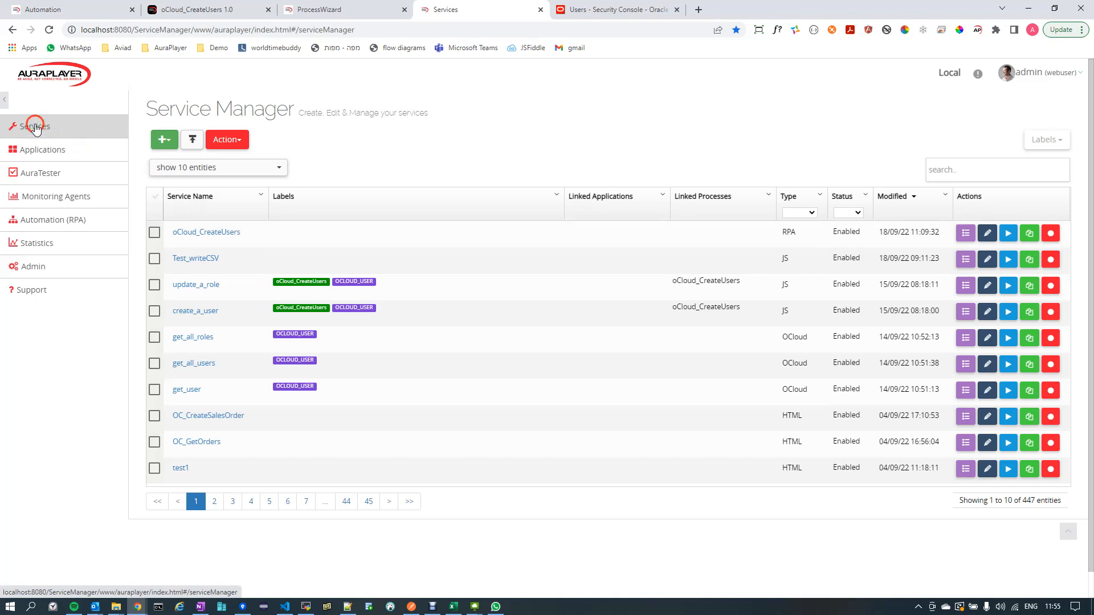
- Start a new Oracle Cloud service based on the Oracle Common API catalogue
click(168, 142)
mouse_move(180, 261)
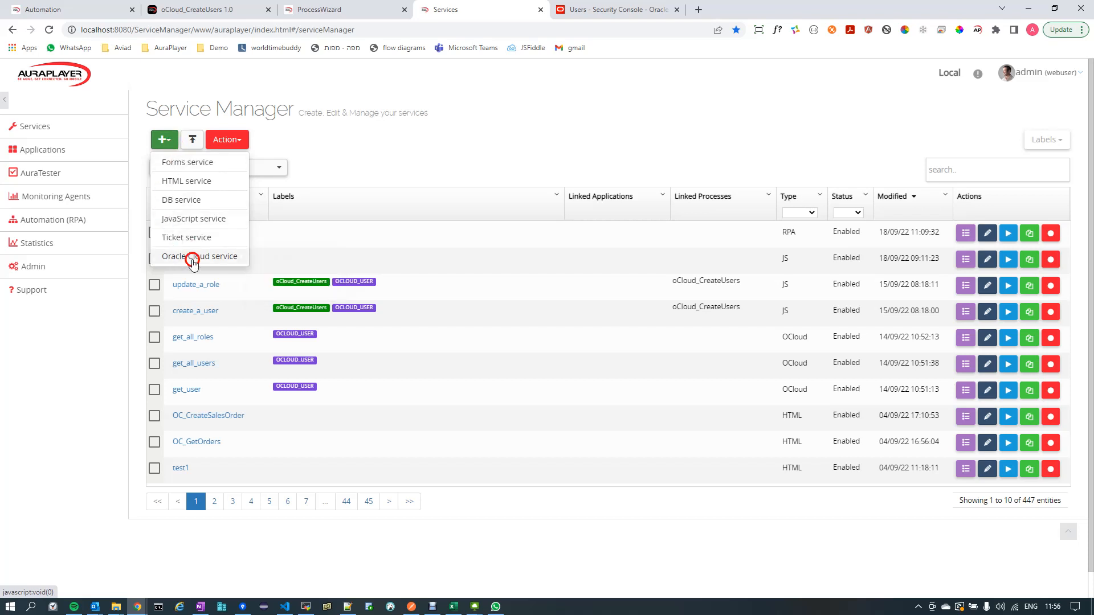
click(190, 255)
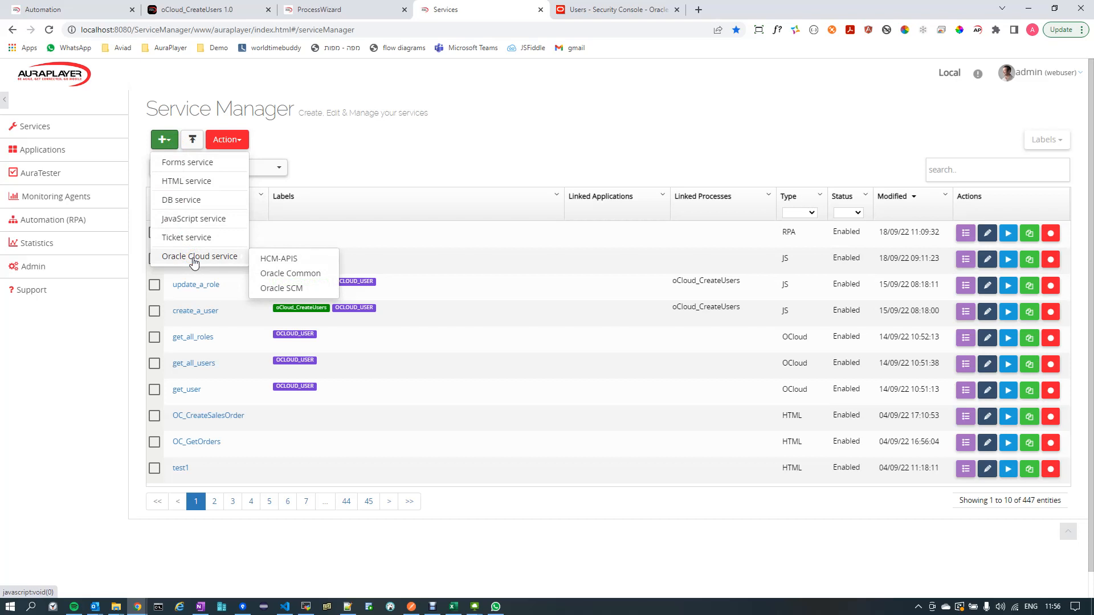
click(235, 257)
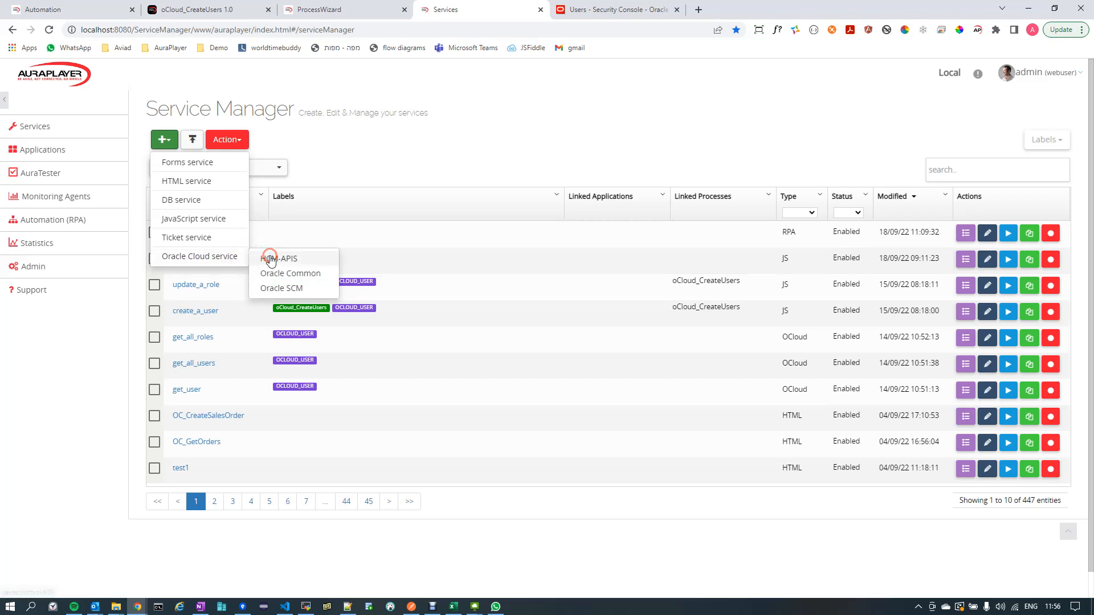
click(279, 275)
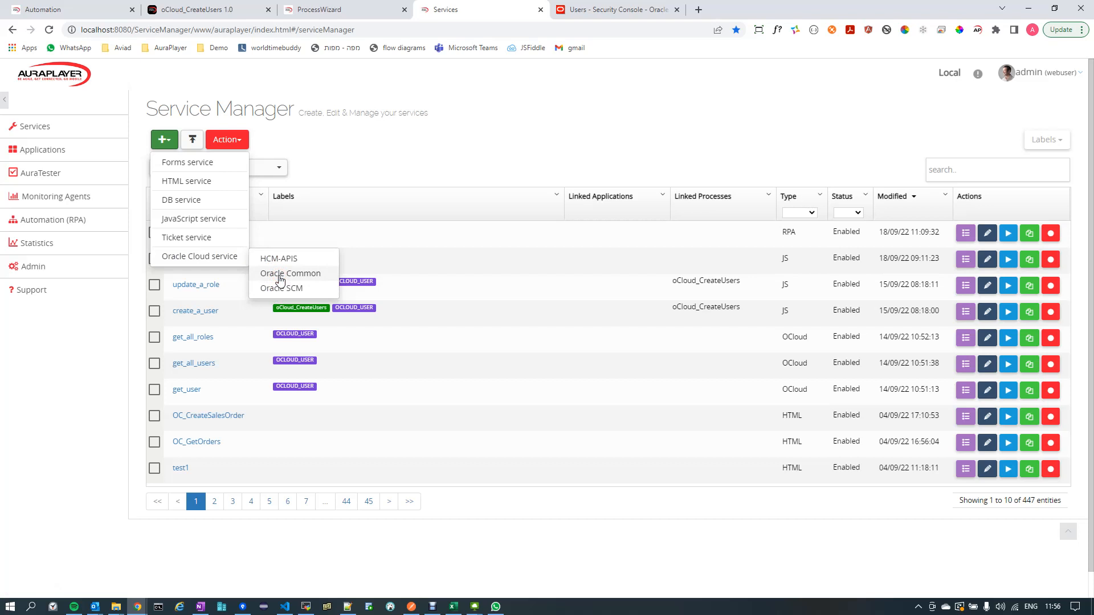
click(279, 275)
- Browse the Oracle Common resources and create a task from the Users resource's Create a user operation
click(417, 290)
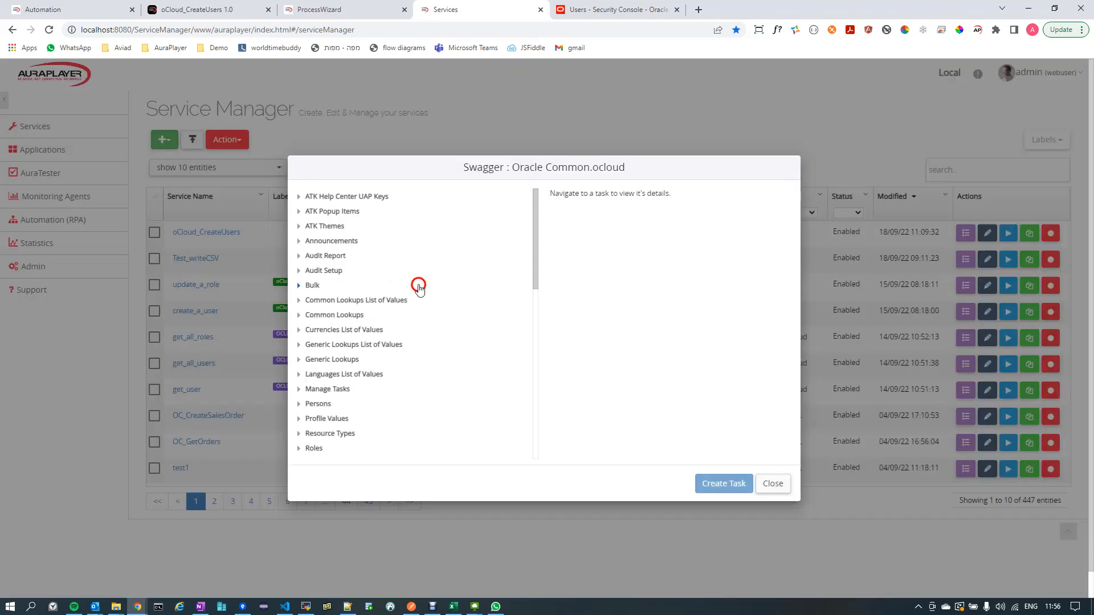
scroll(427, 254, down, 1)
scroll(426, 255, down, 10)
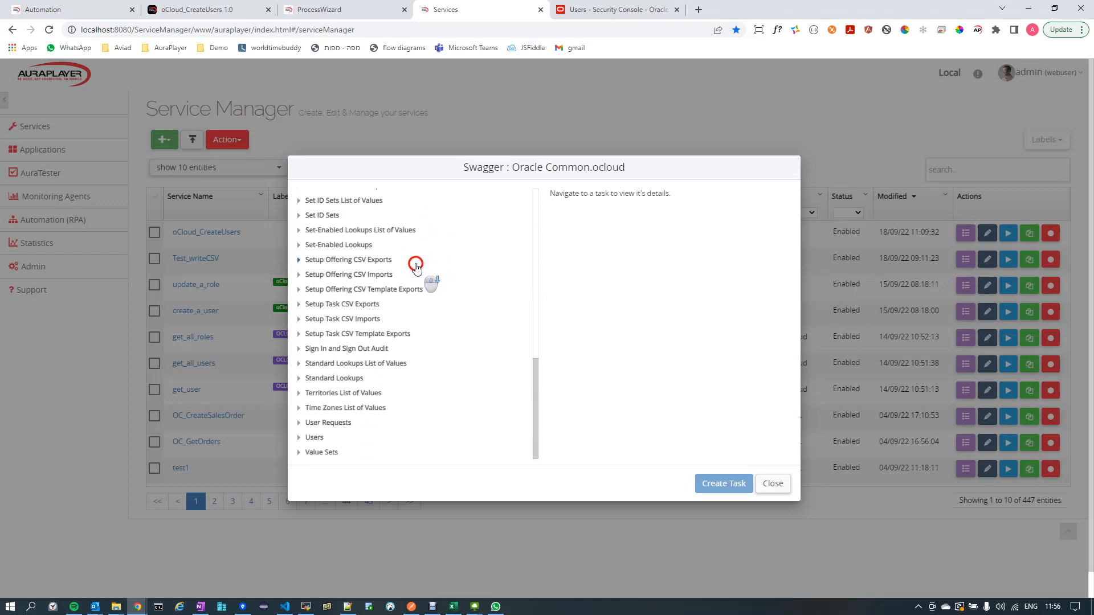
scroll(412, 274, up, 10)
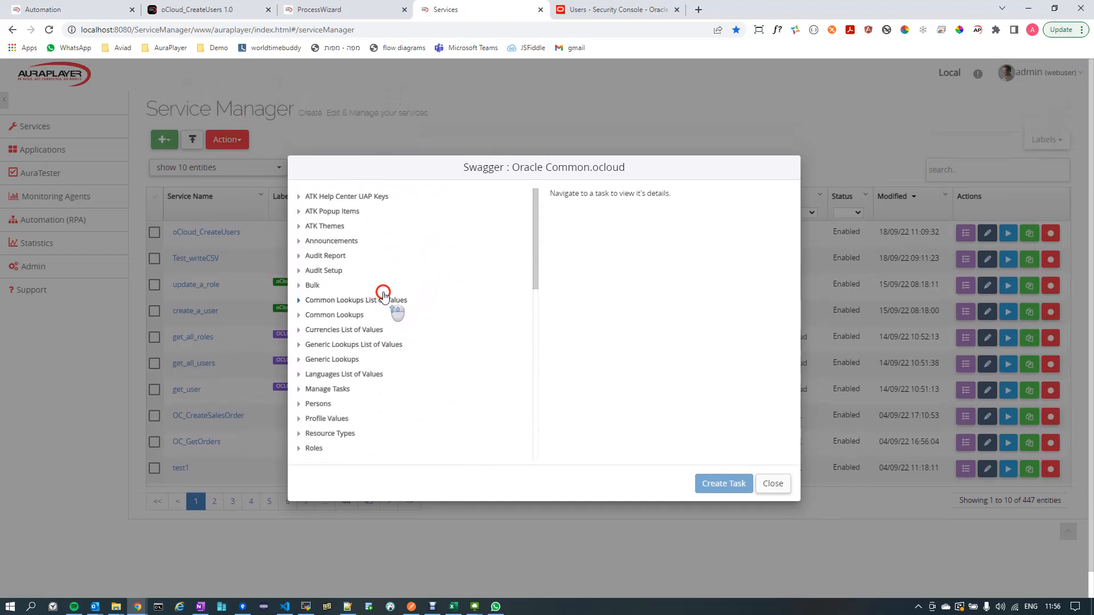
scroll(350, 290, down, 2)
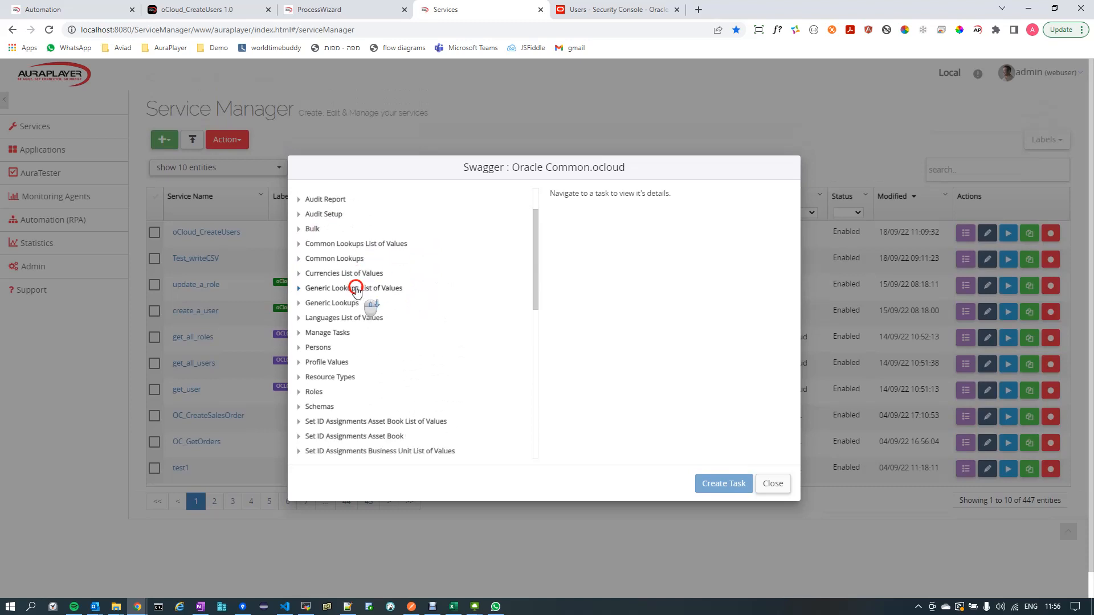
scroll(350, 292, down, 6)
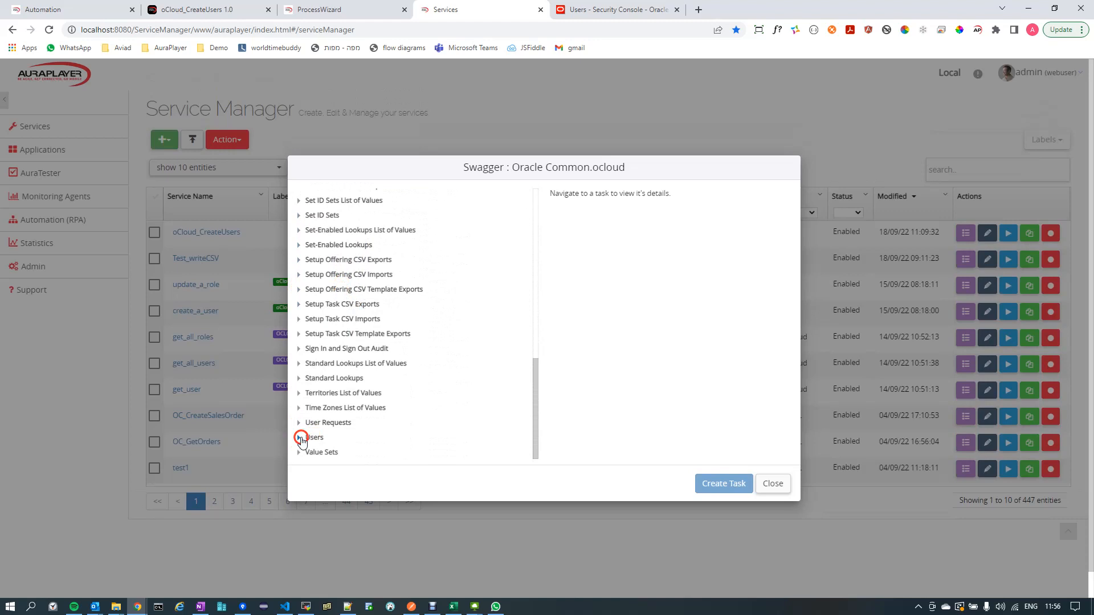
click(298, 438)
scroll(366, 328, down, 2)
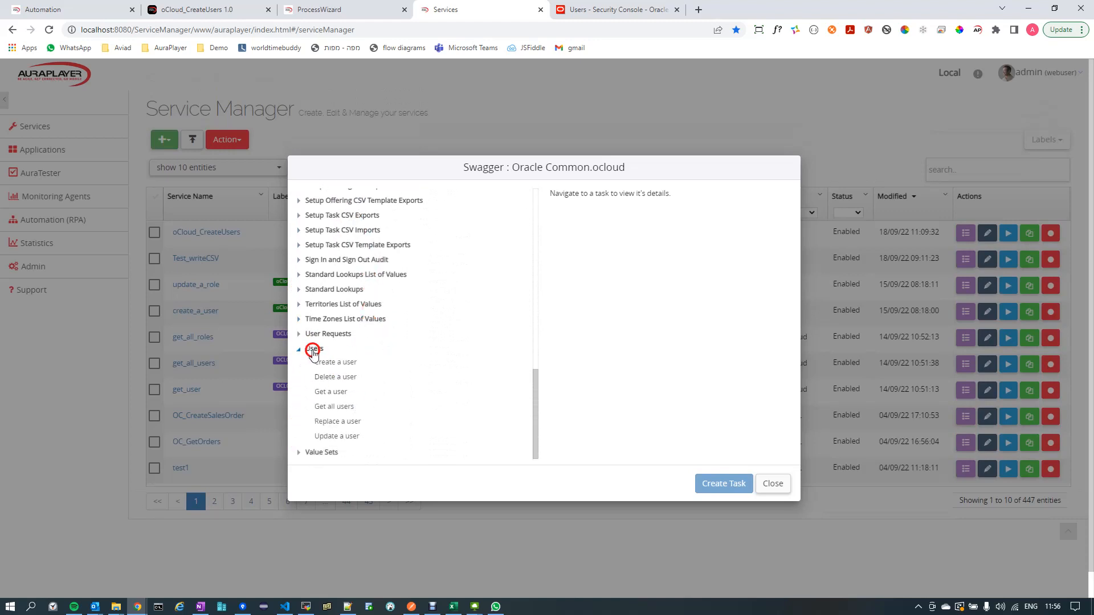
click(336, 363)
click(337, 365)
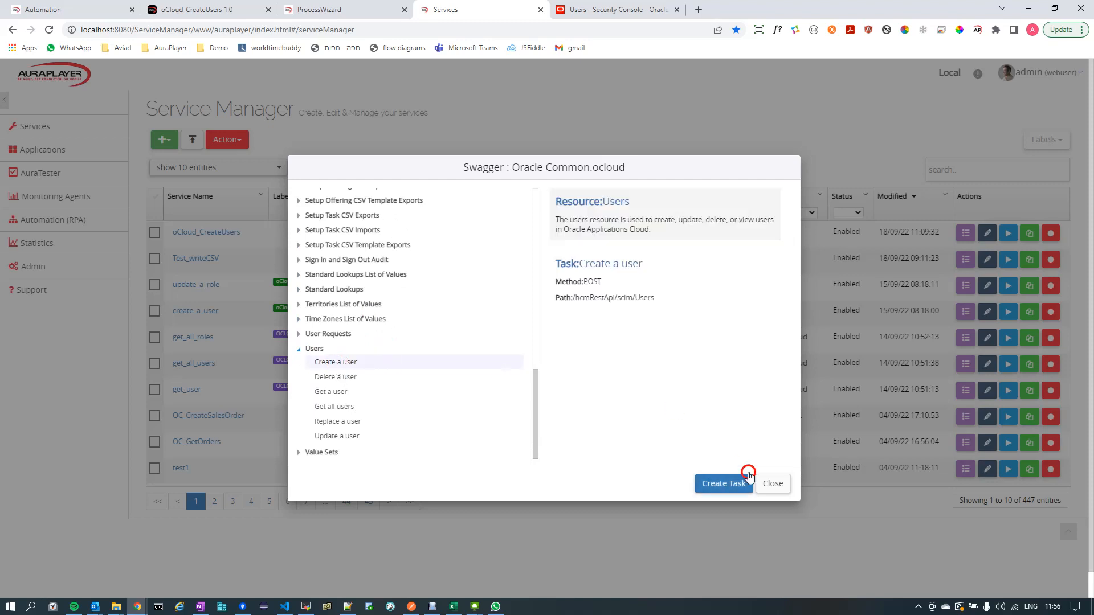
click(723, 487)
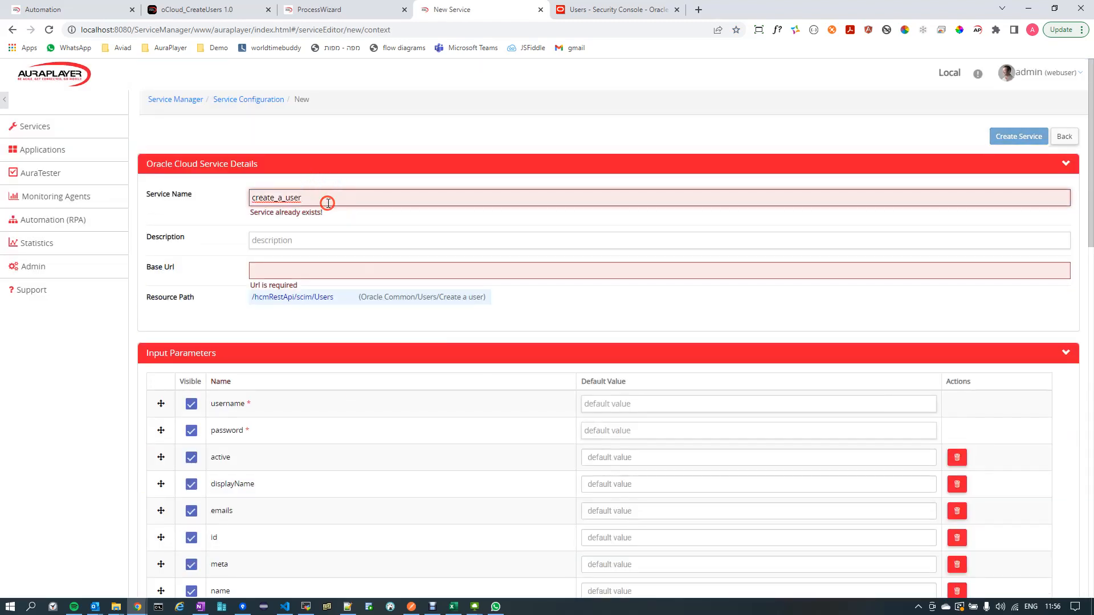
- Examine the new service's details, input and output parameters and advanced details, and return to the oCloud_CreateUsers process flow
click(328, 203)
scroll(329, 203, down, 1)
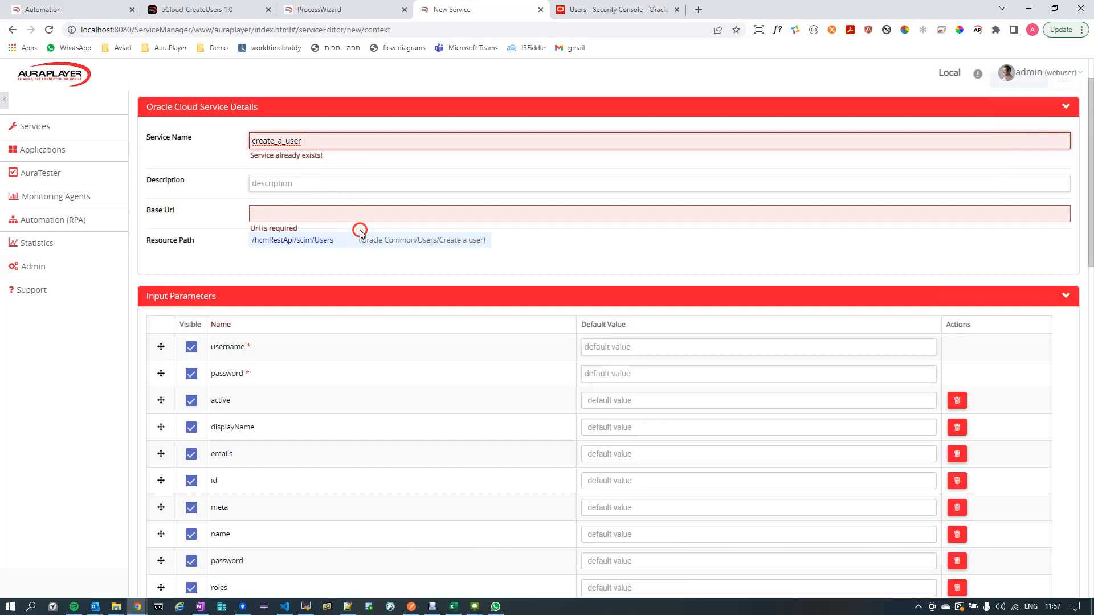
scroll(337, 237, down, 2)
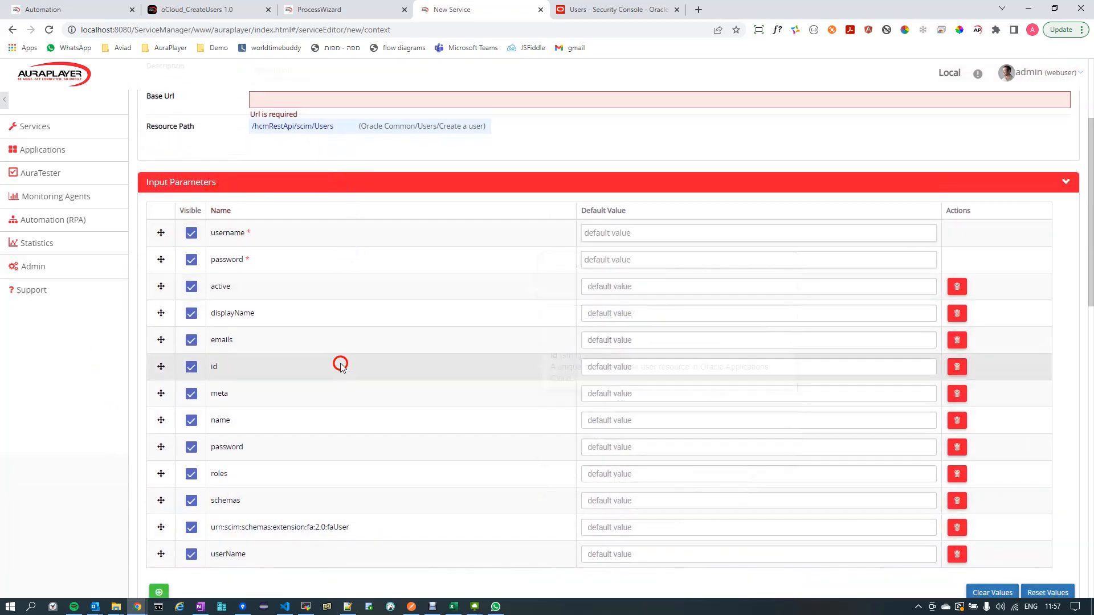
mouse_move(340, 366)
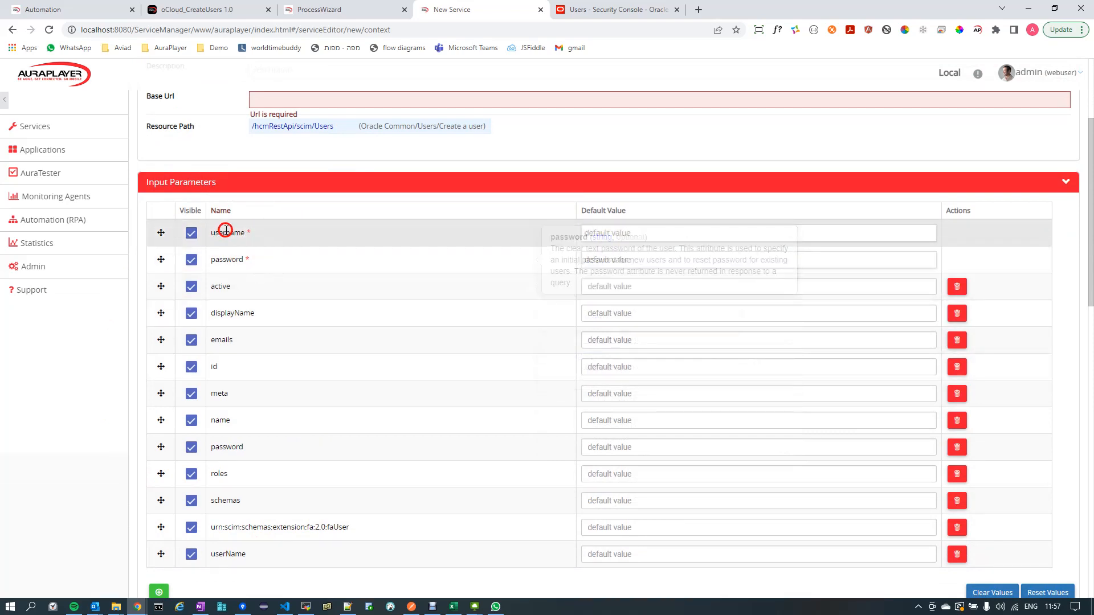
mouse_move(223, 313)
scroll(340, 303, down, 6)
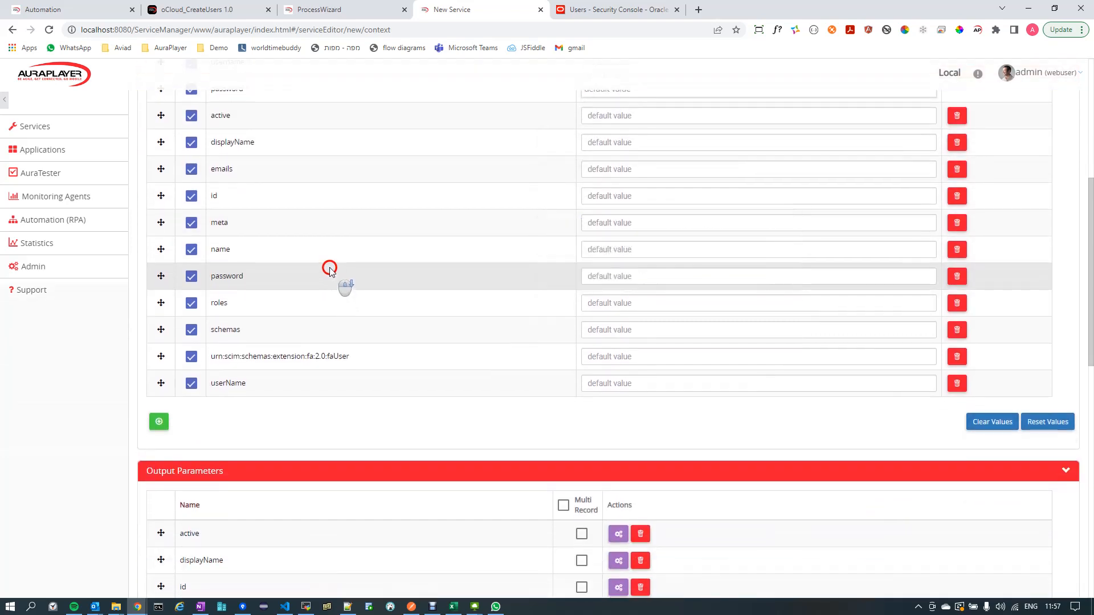
scroll(325, 265, down, 3)
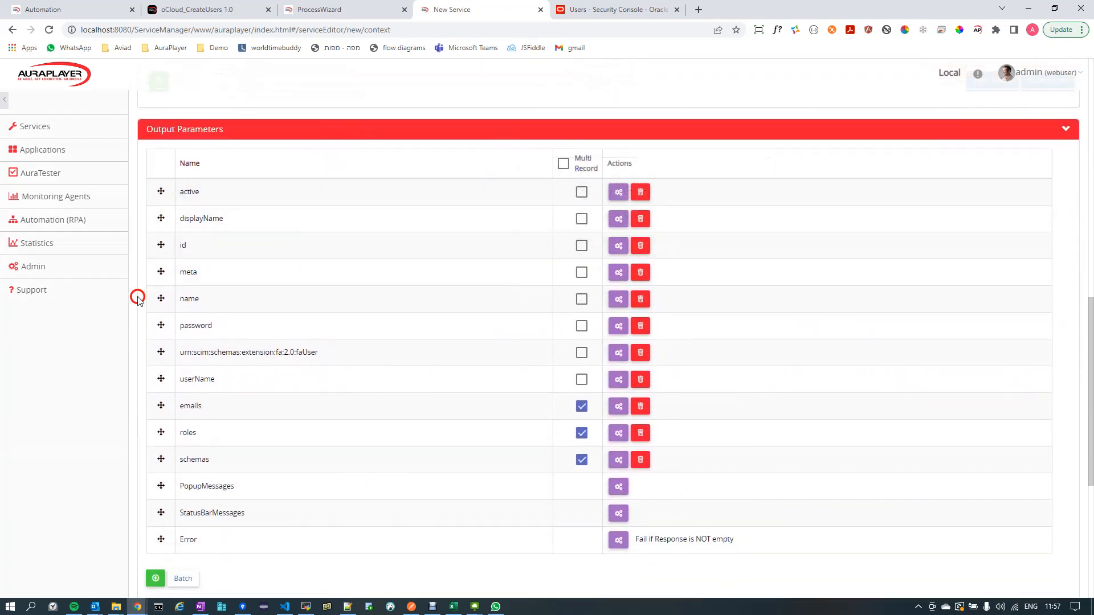
scroll(304, 304, down, 3)
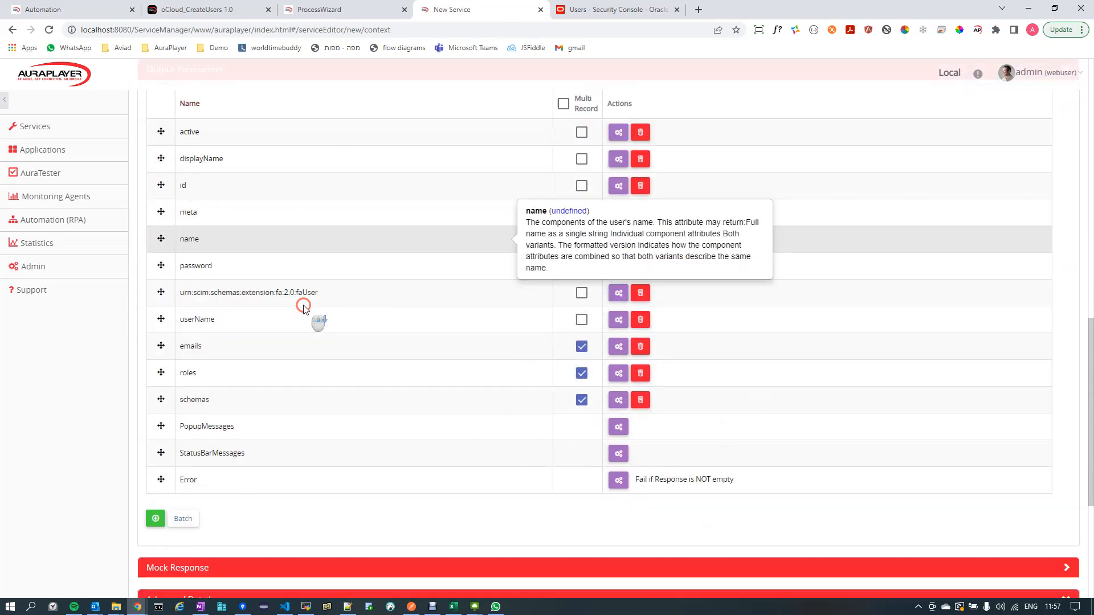
scroll(304, 305, down, 2)
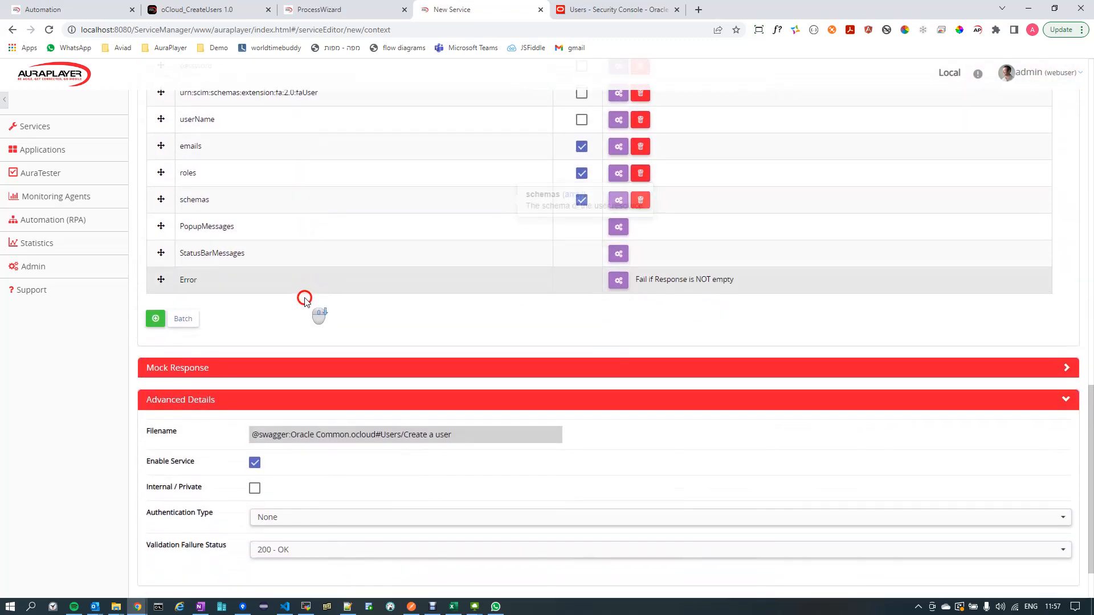
scroll(310, 294, down, 1)
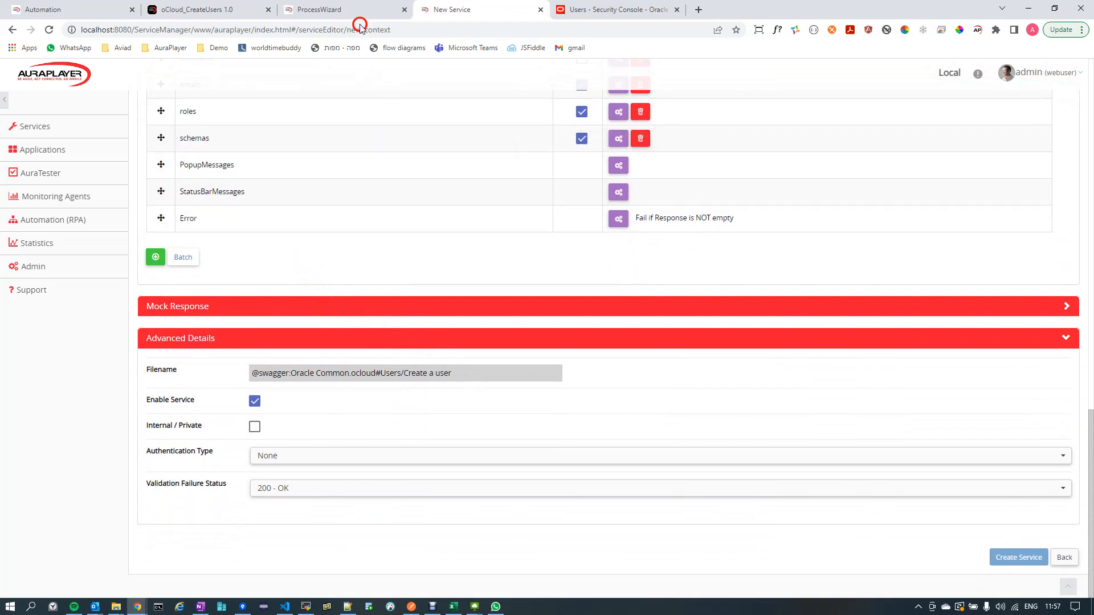
click(318, 10)
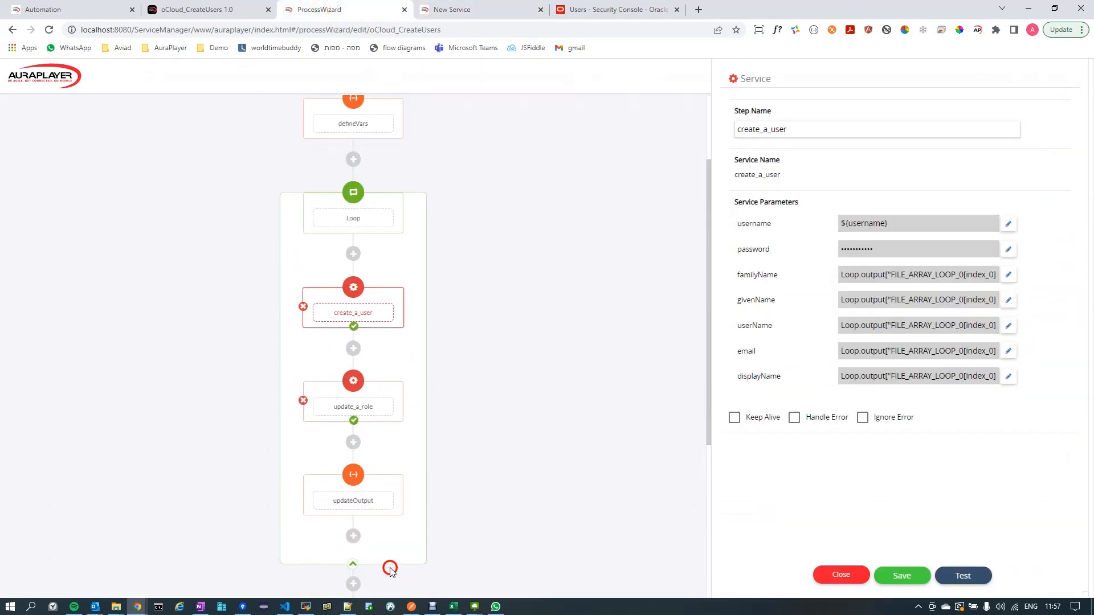